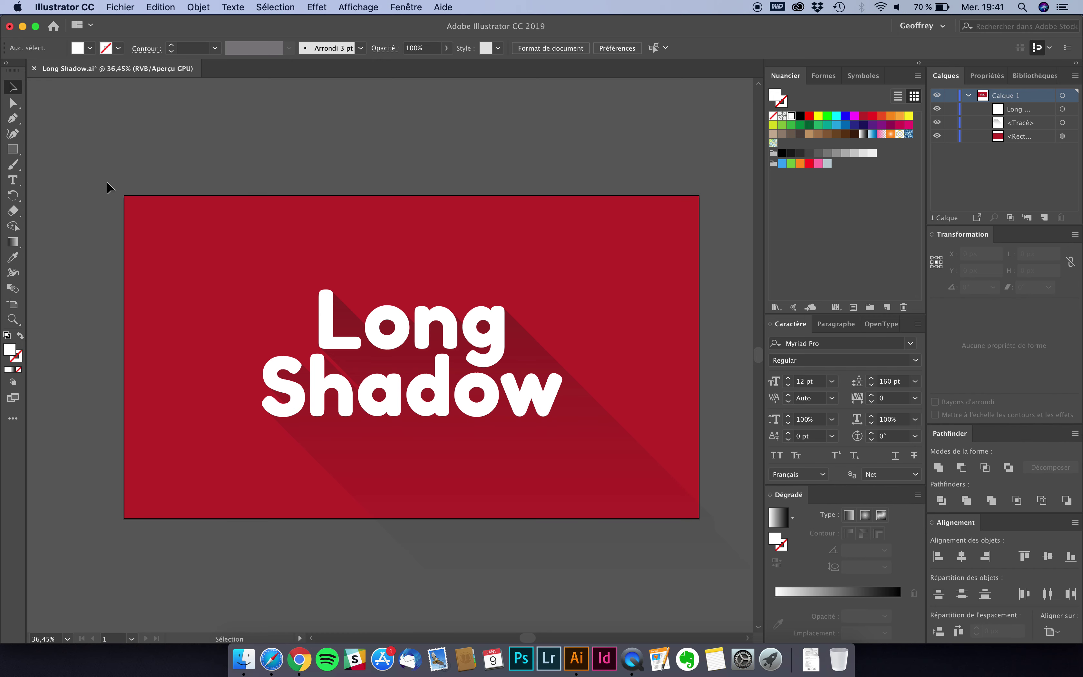
Step: Marquee-select the red background, the Long Shadow text and its shadow on the artboard
drag(109, 188, 712, 548)
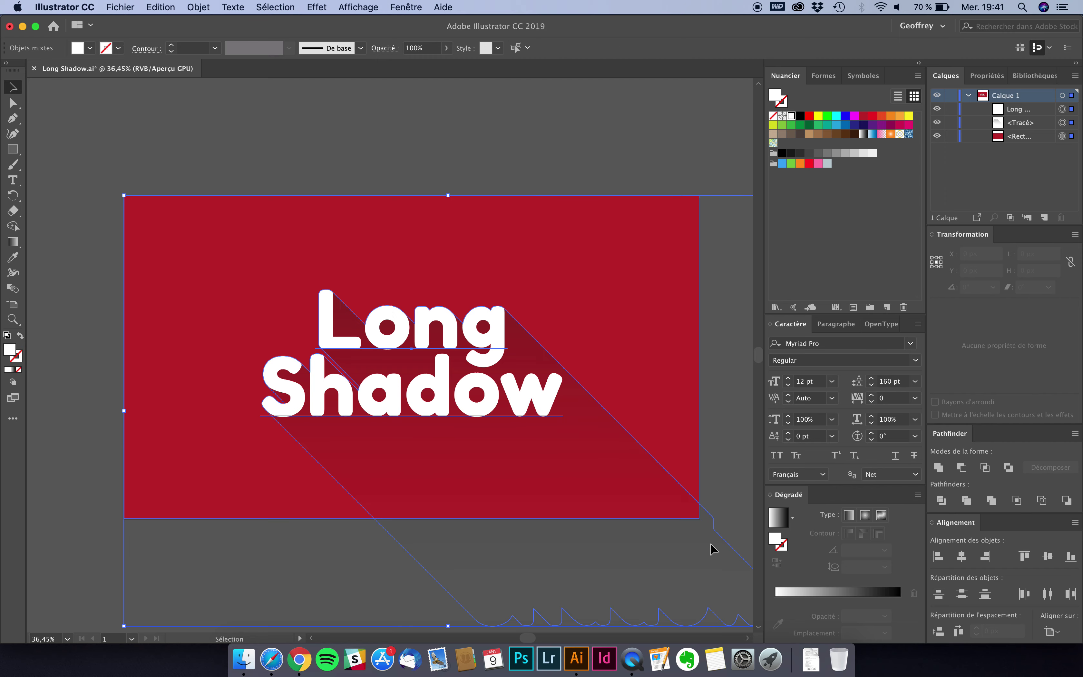
Step: Delete the old artwork and draw a rectangle covering the whole 1366 × 768 px artboard
key(Delete)
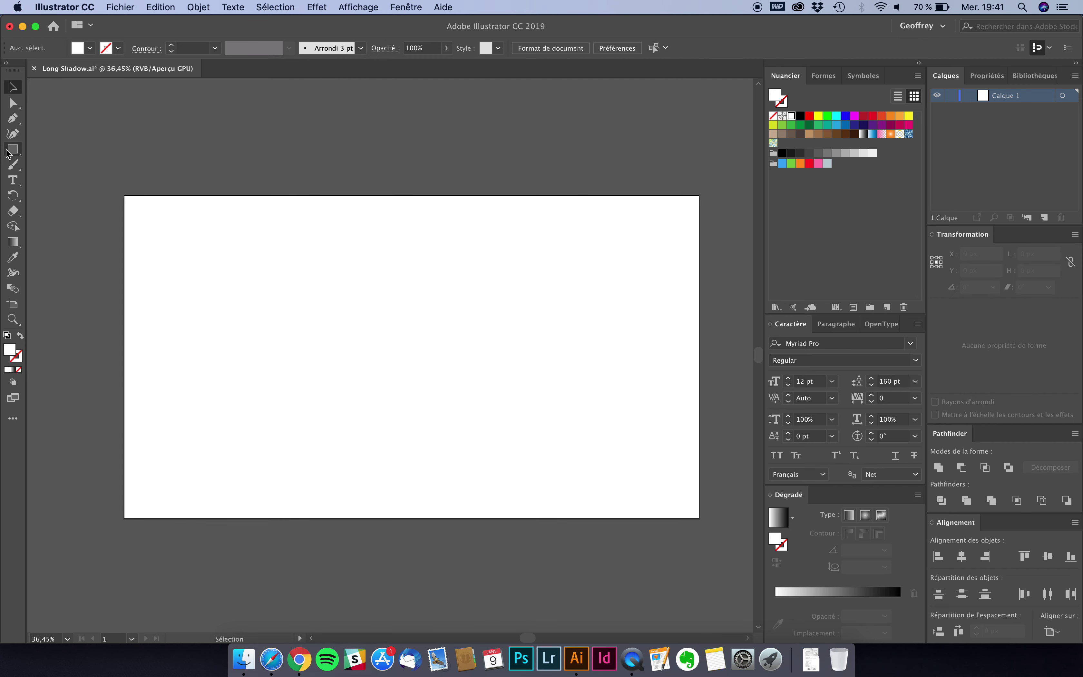
drag(8, 153, 74, 145)
drag(125, 196, 700, 518)
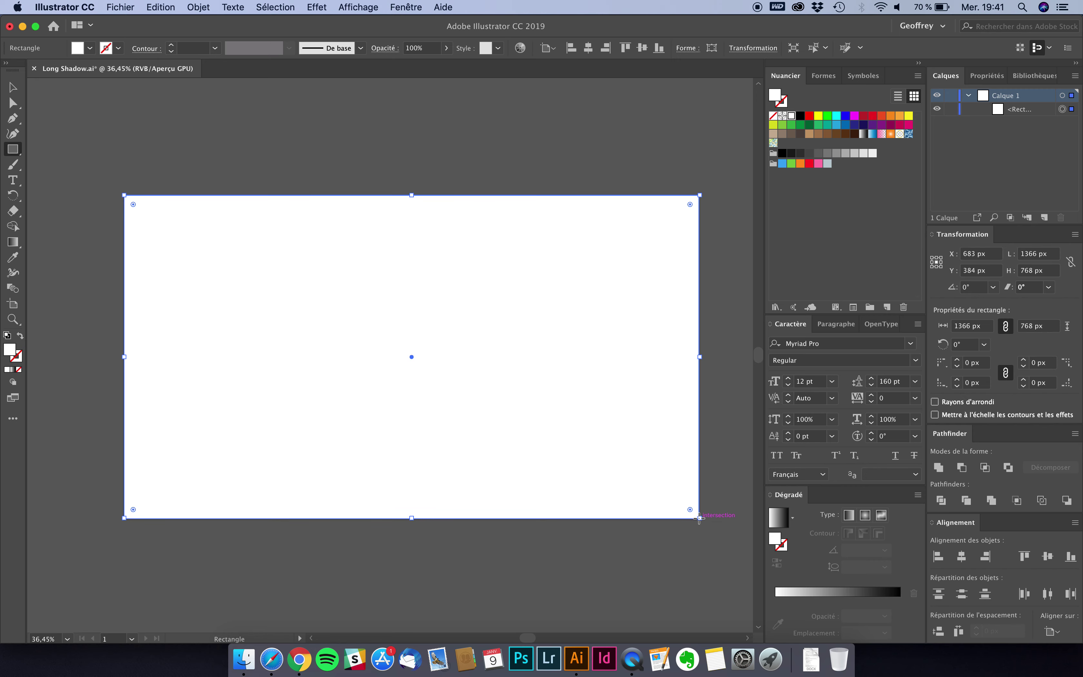
Step: Fill the background rectangle with teal #258484 using the Color Picker
click(90, 48)
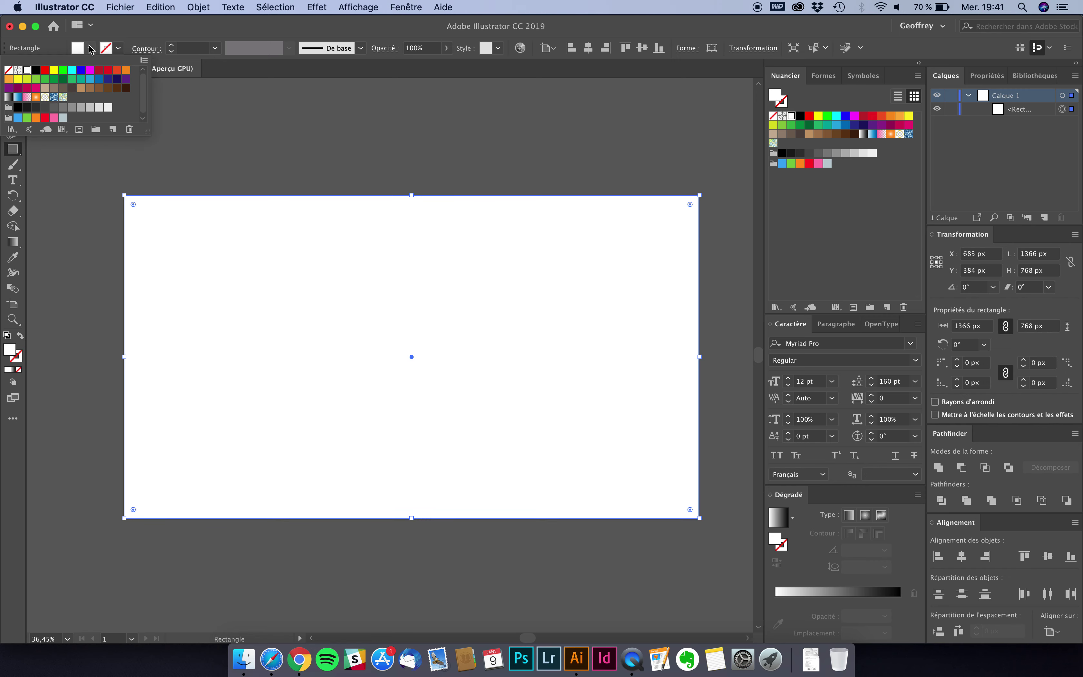
click(108, 70)
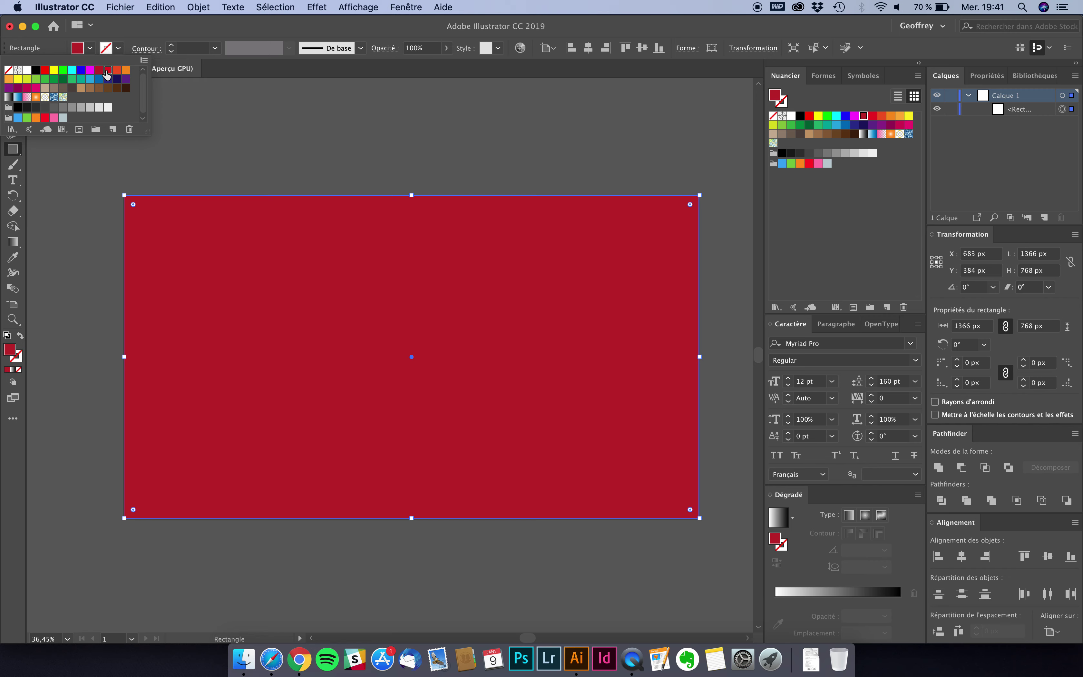
click(63, 89)
click(99, 70)
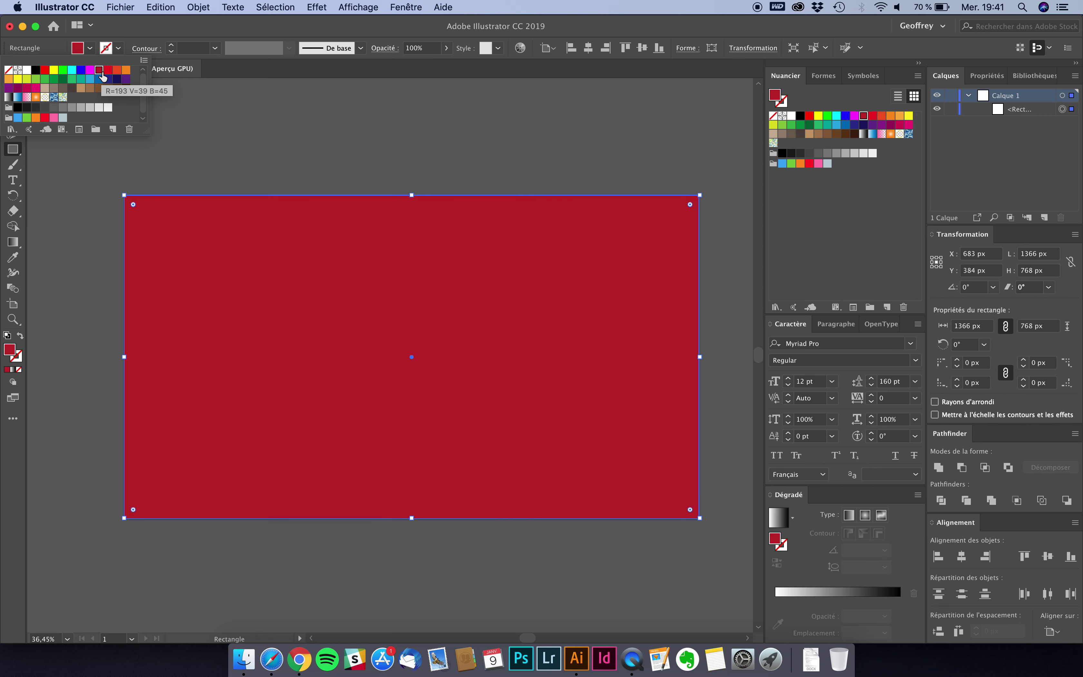
click(179, 29)
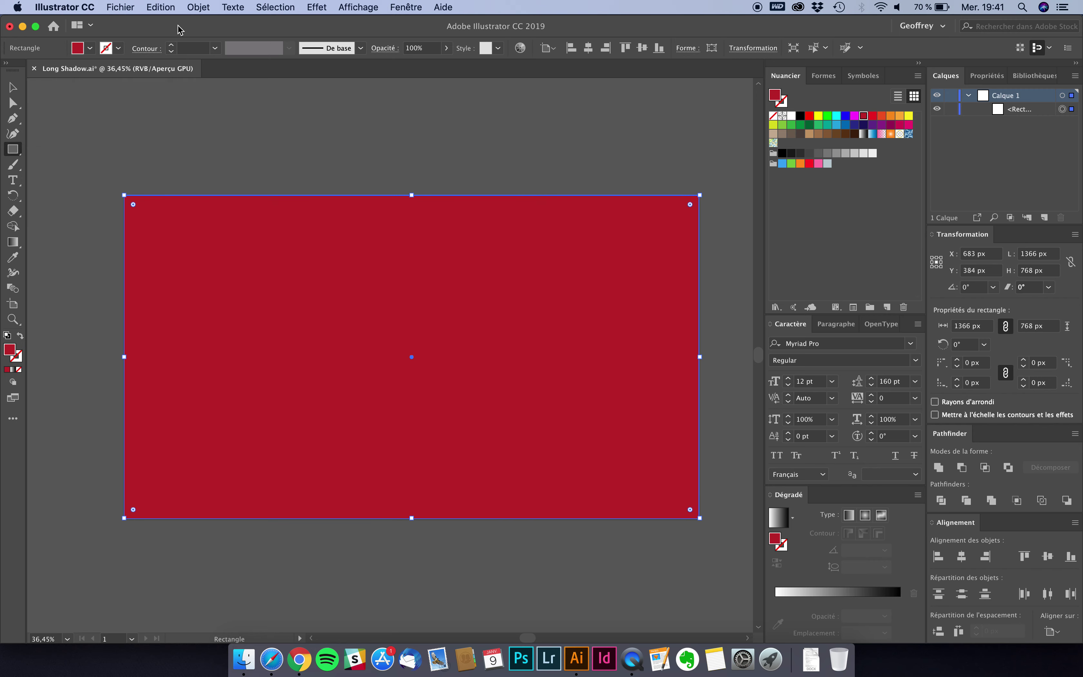
double_click(13, 352)
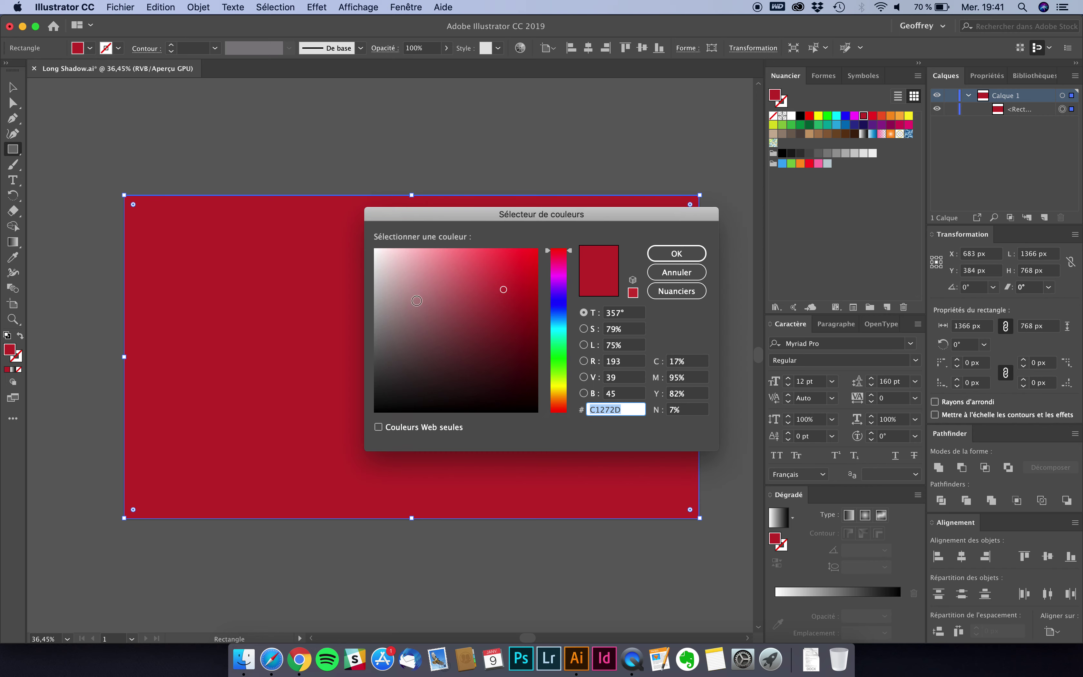
click(492, 323)
click(558, 336)
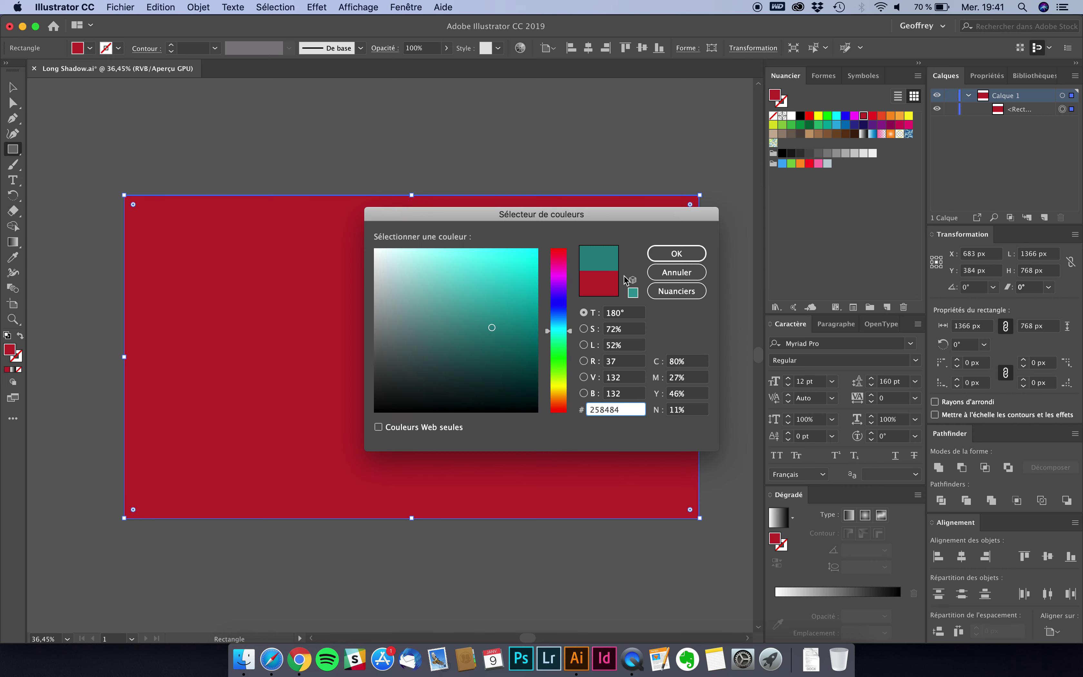
click(670, 258)
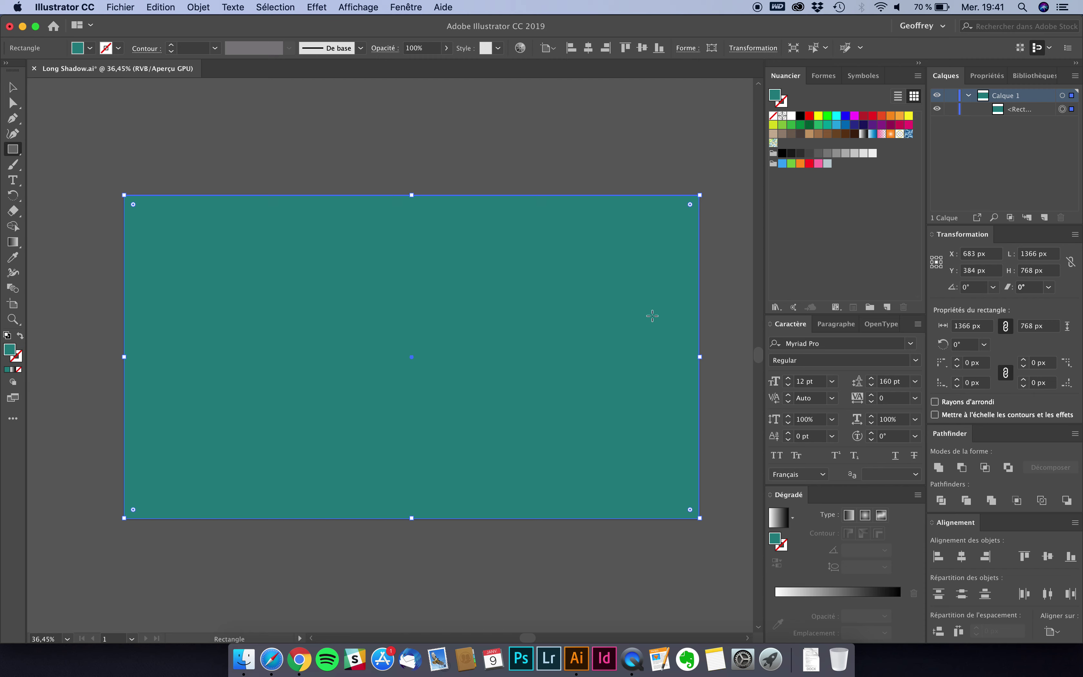
click(406, 7)
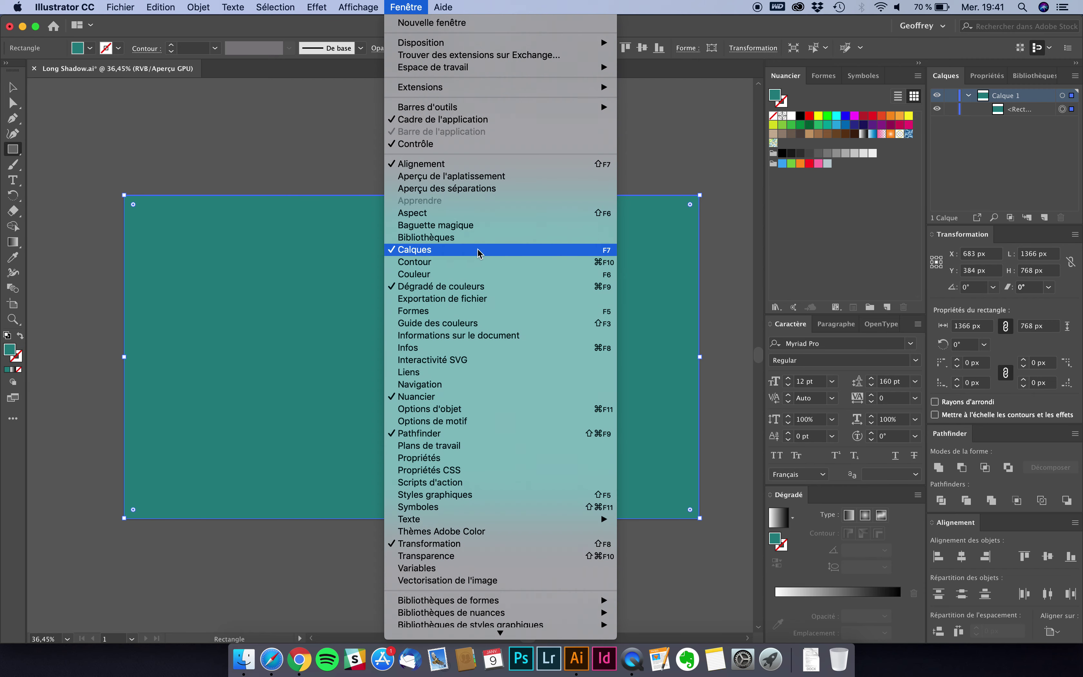
click(449, 287)
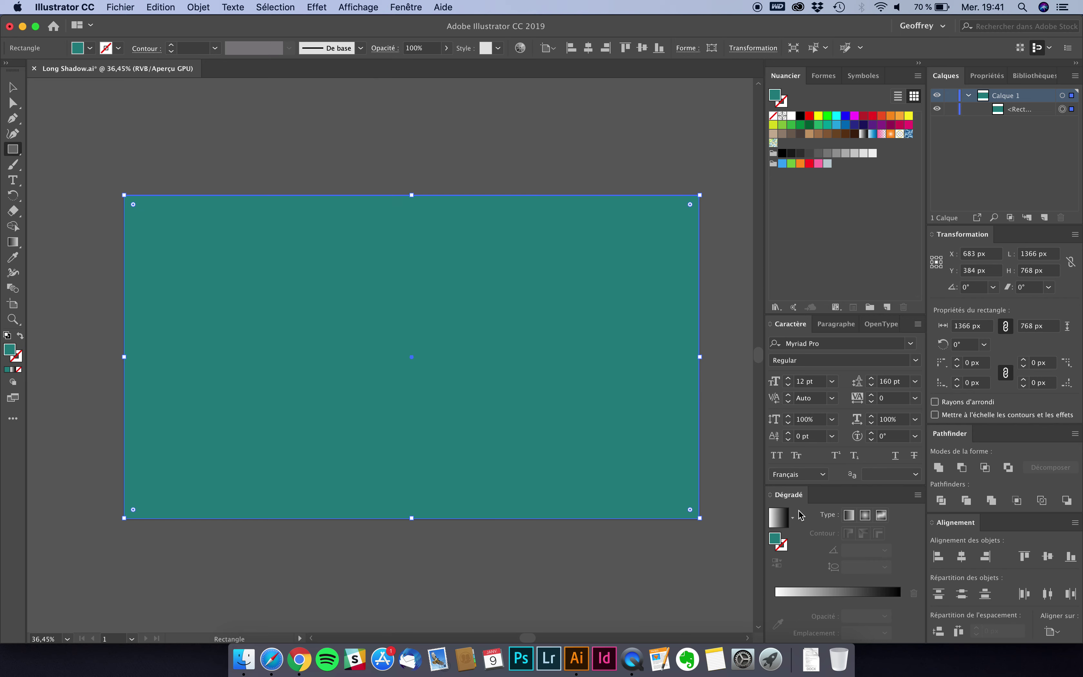
Step: Apply the White-Black gradient preset to the rectangle and make its left stop light blue
click(796, 520)
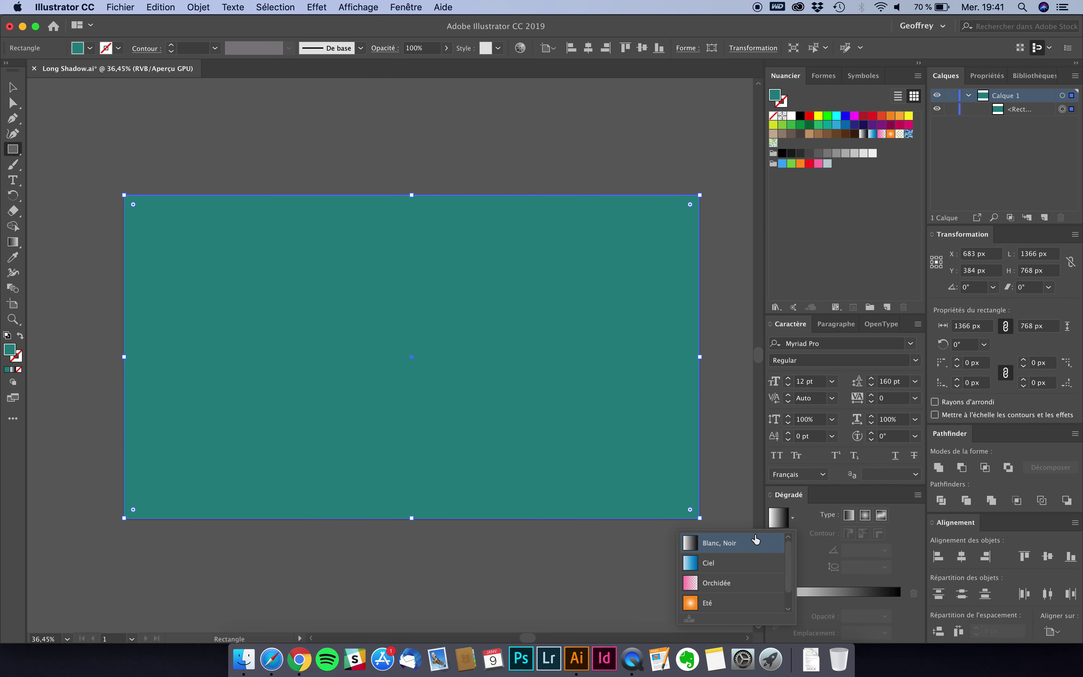
click(720, 545)
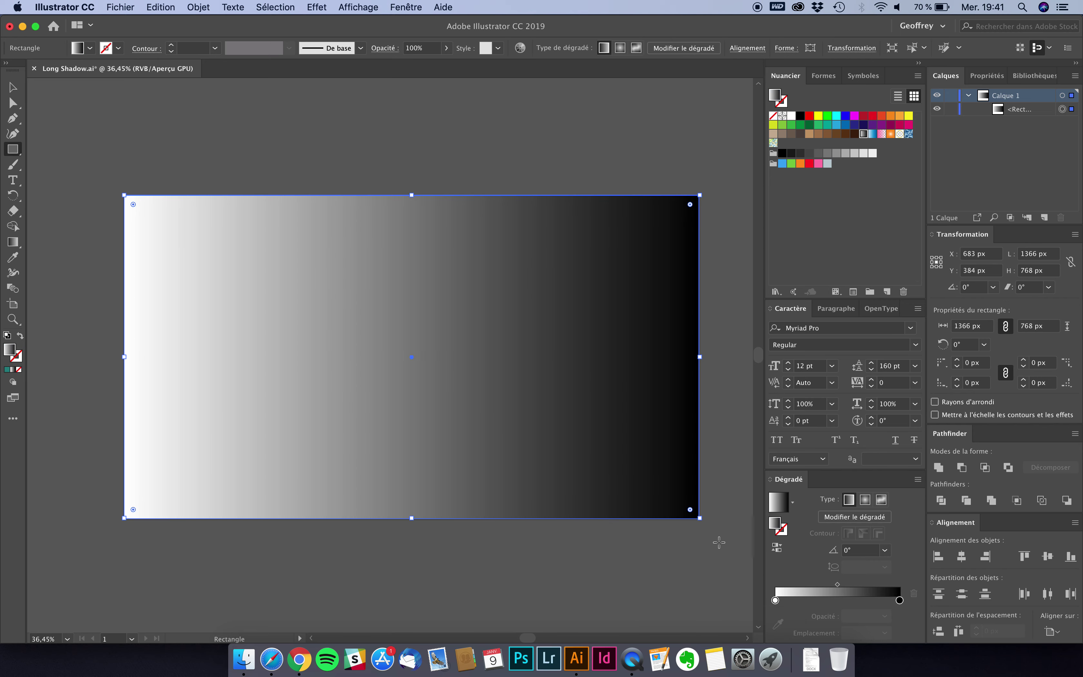
double_click(776, 600)
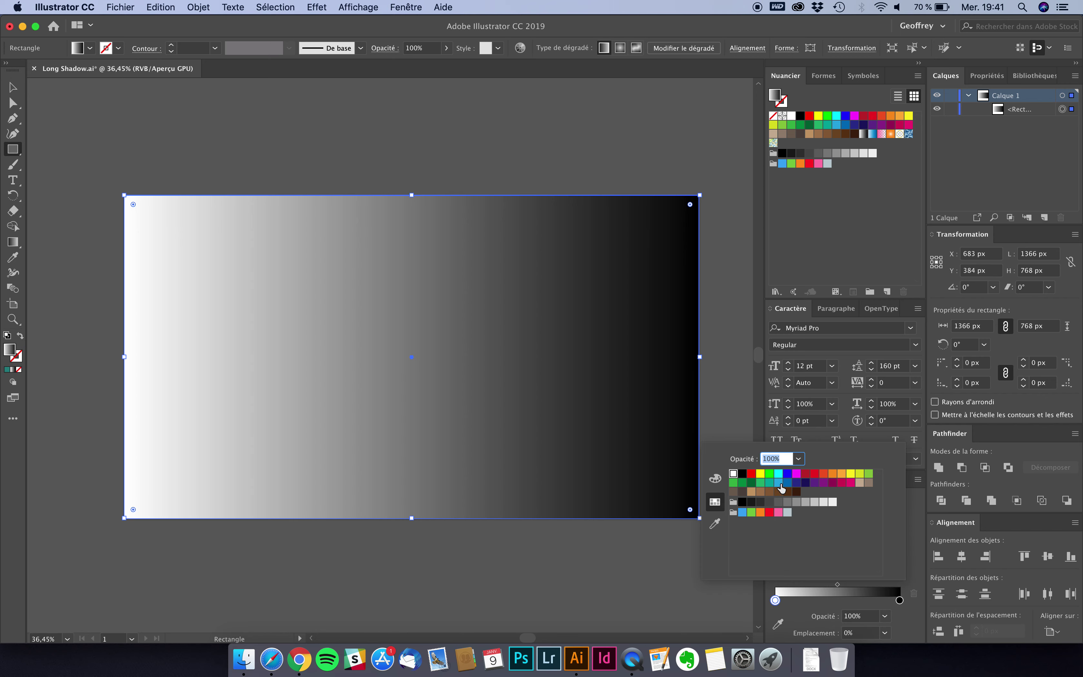
click(781, 488)
click(901, 601)
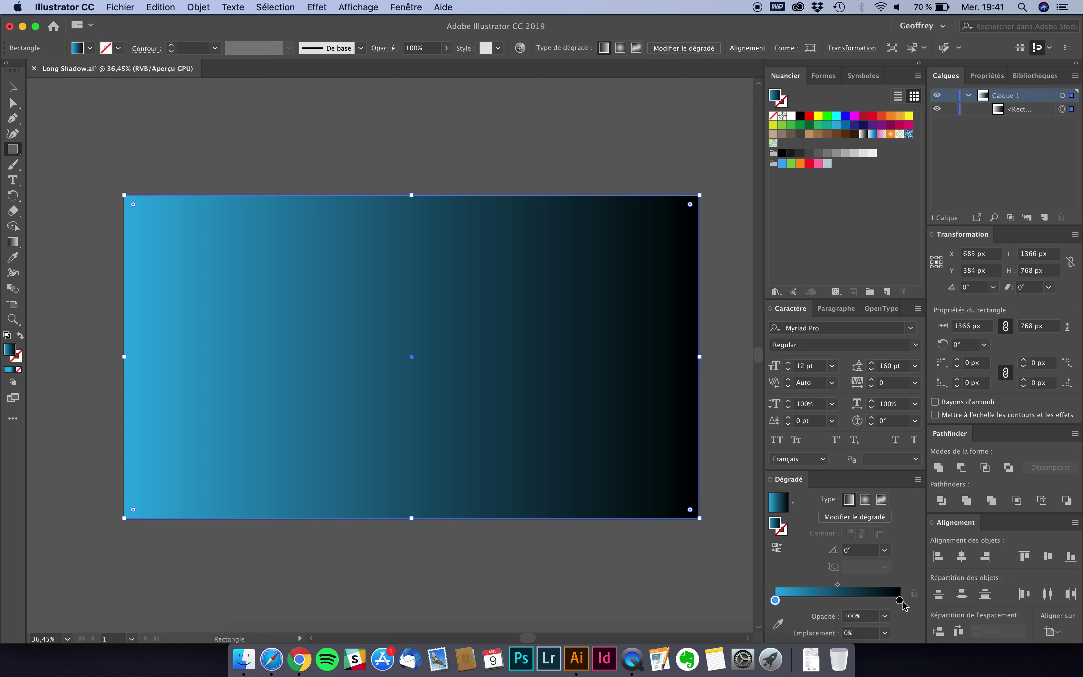
Step: Make the right gradient stop a deeper blue and set the gradient angle to -60°
double_click(901, 601)
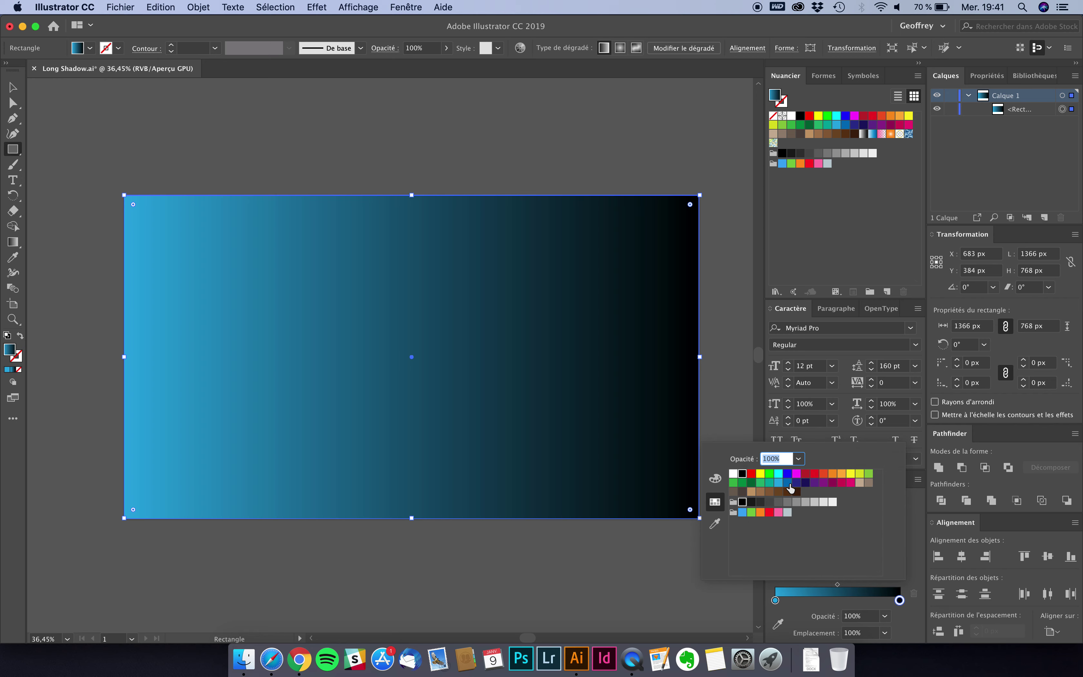
click(789, 484)
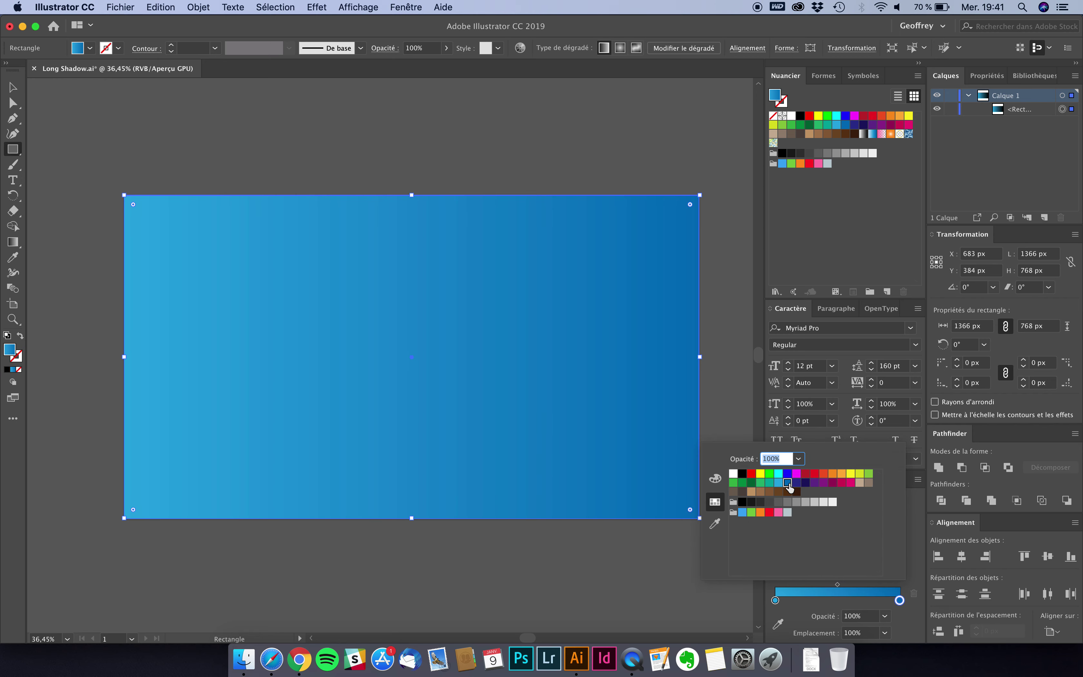
click(901, 601)
click(887, 551)
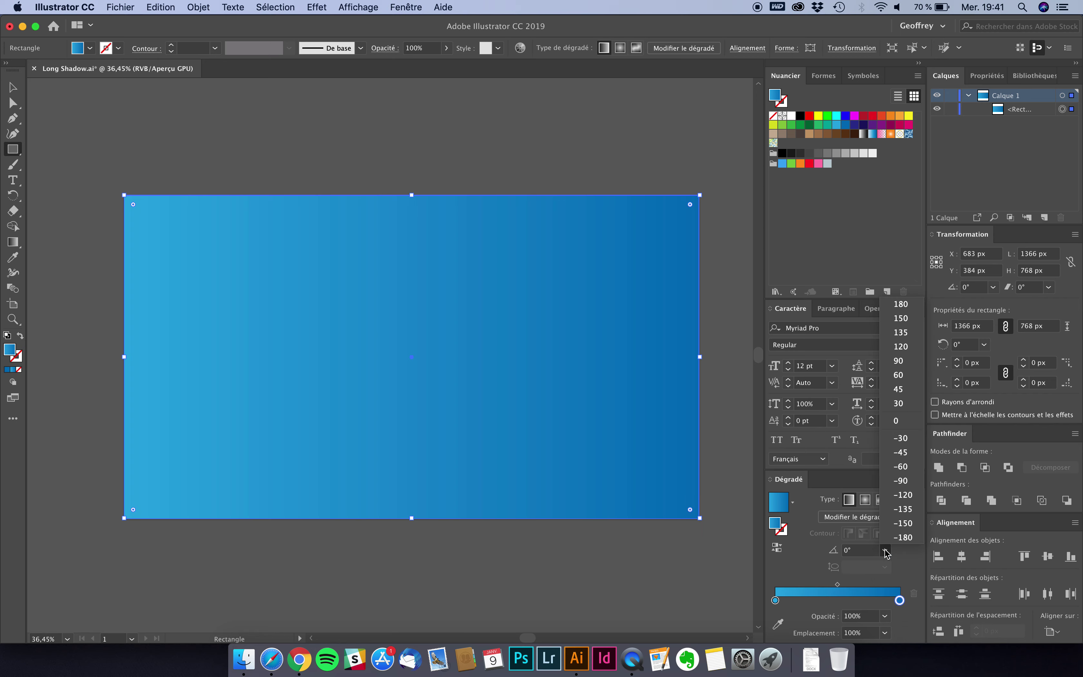
click(905, 467)
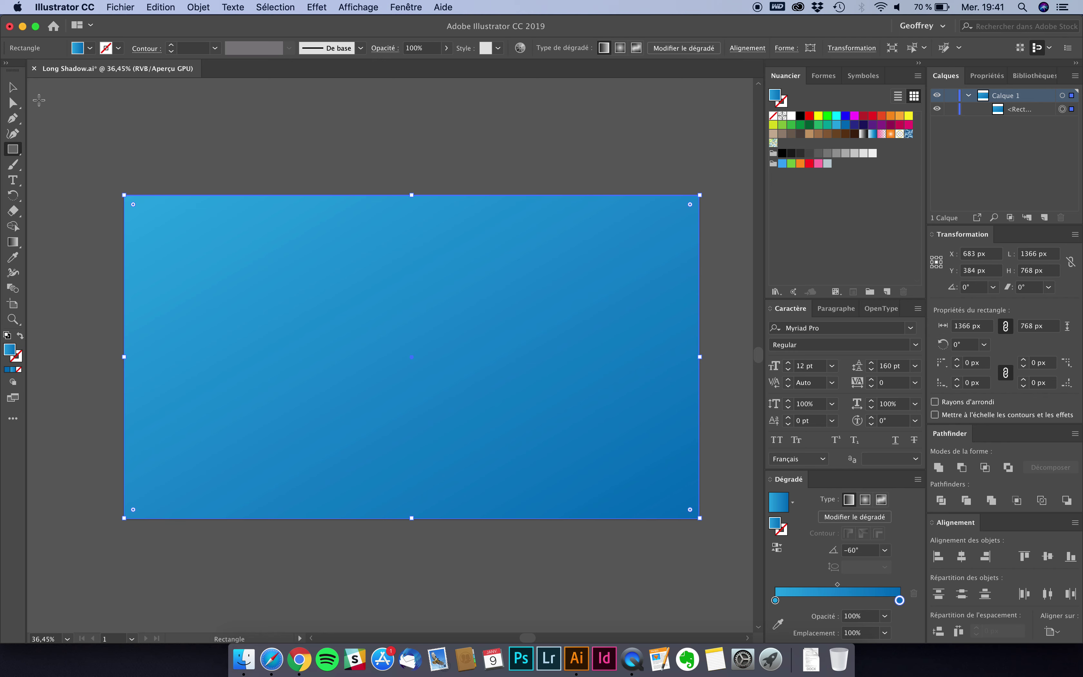
click(14, 89)
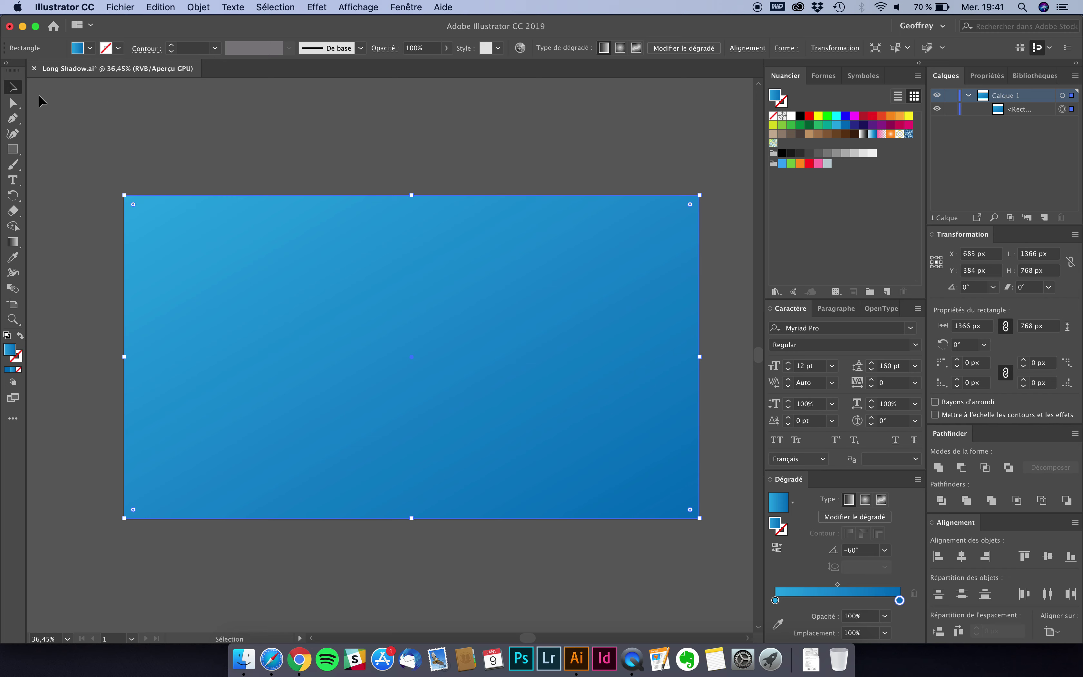
Step: Reselect the gradient rectangle and lock it through the Object menu
click(232, 124)
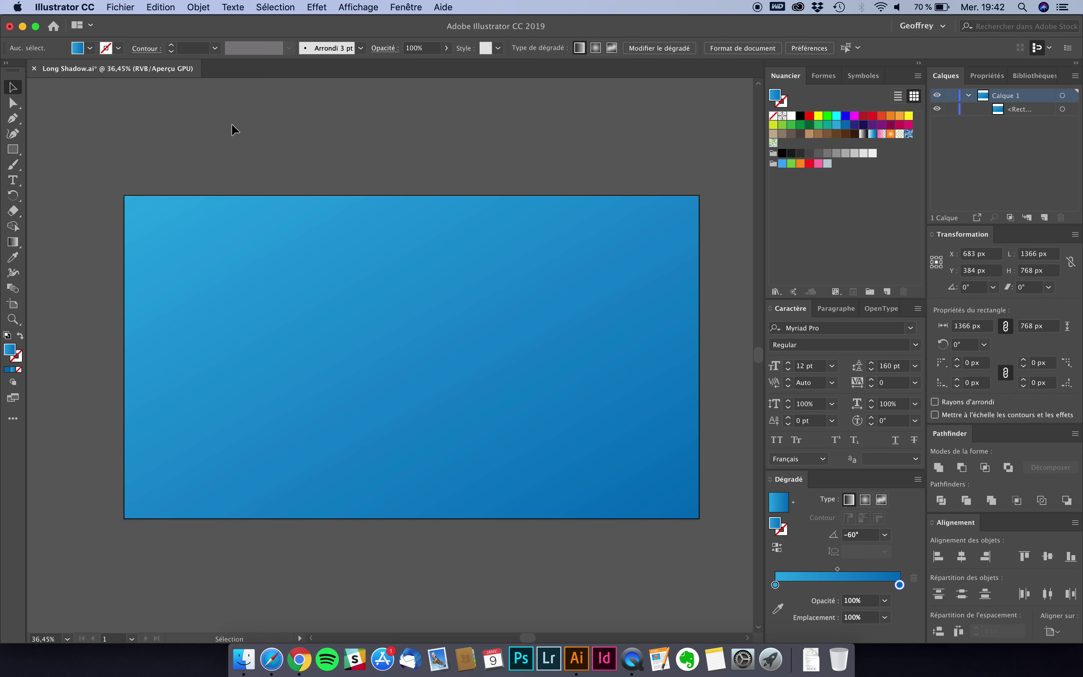
click(423, 246)
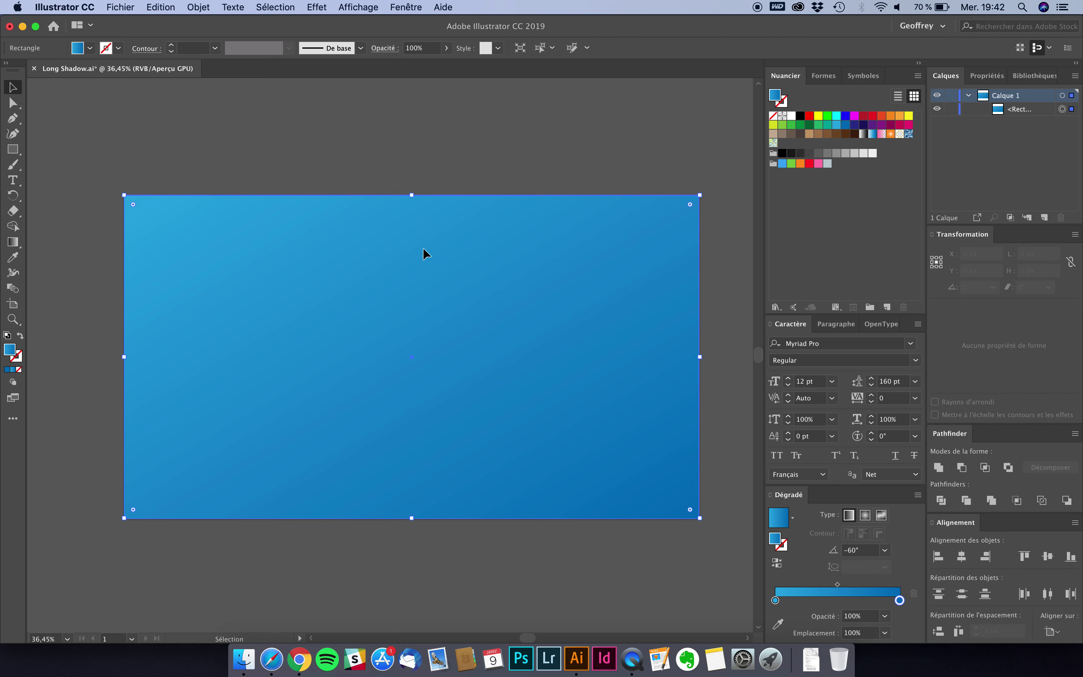
click(211, 5)
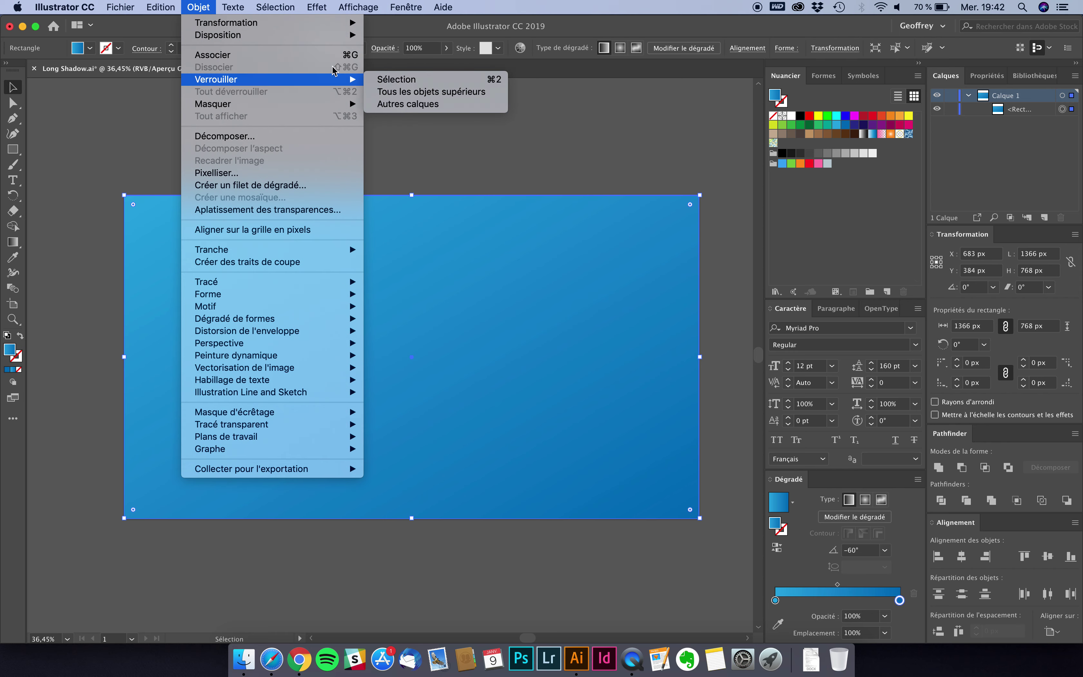
click(398, 81)
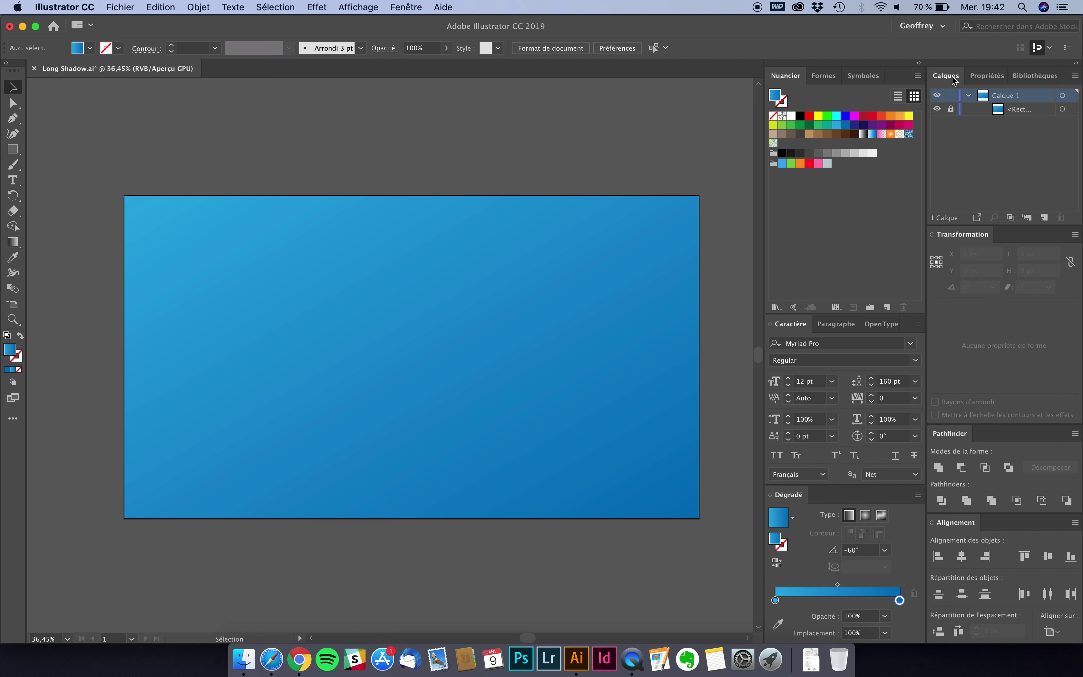
click(407, 6)
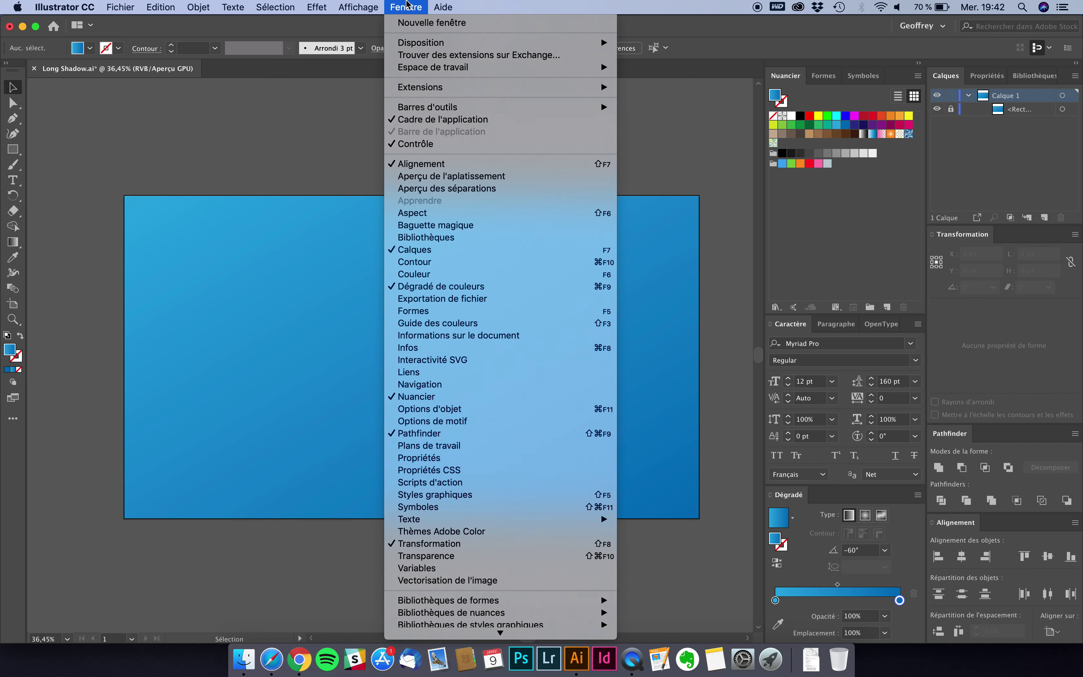
click(409, 5)
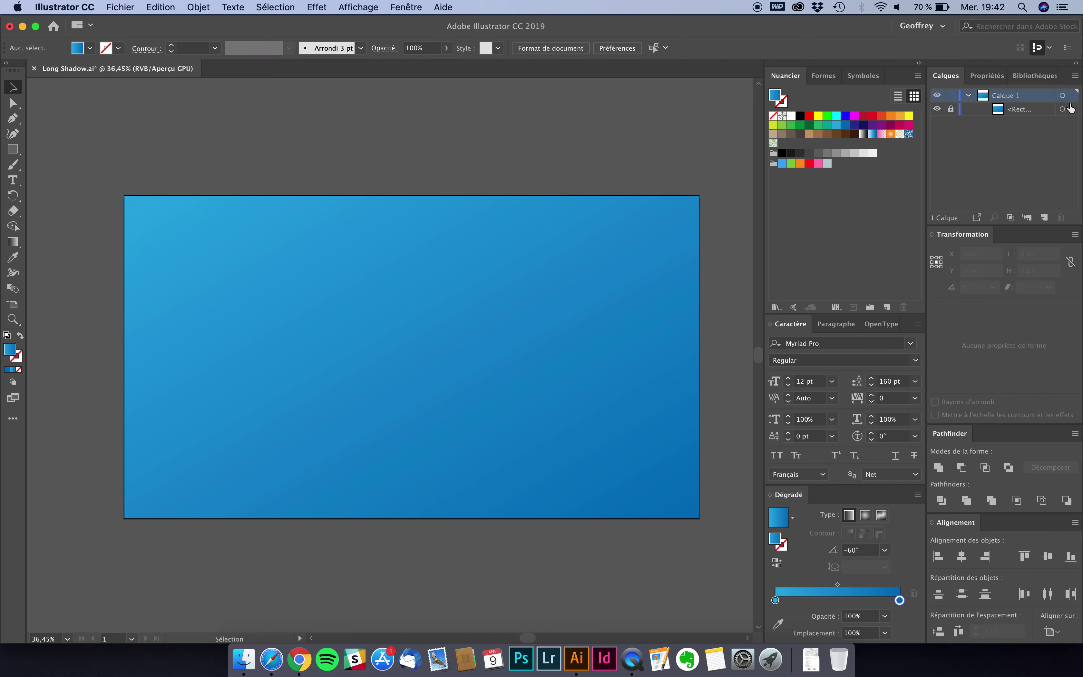
Step: Toggle the <Rect> layer's lock in the Layers panel, leaving the gradient rectangle locked
click(951, 109)
click(959, 113)
click(951, 110)
click(600, 282)
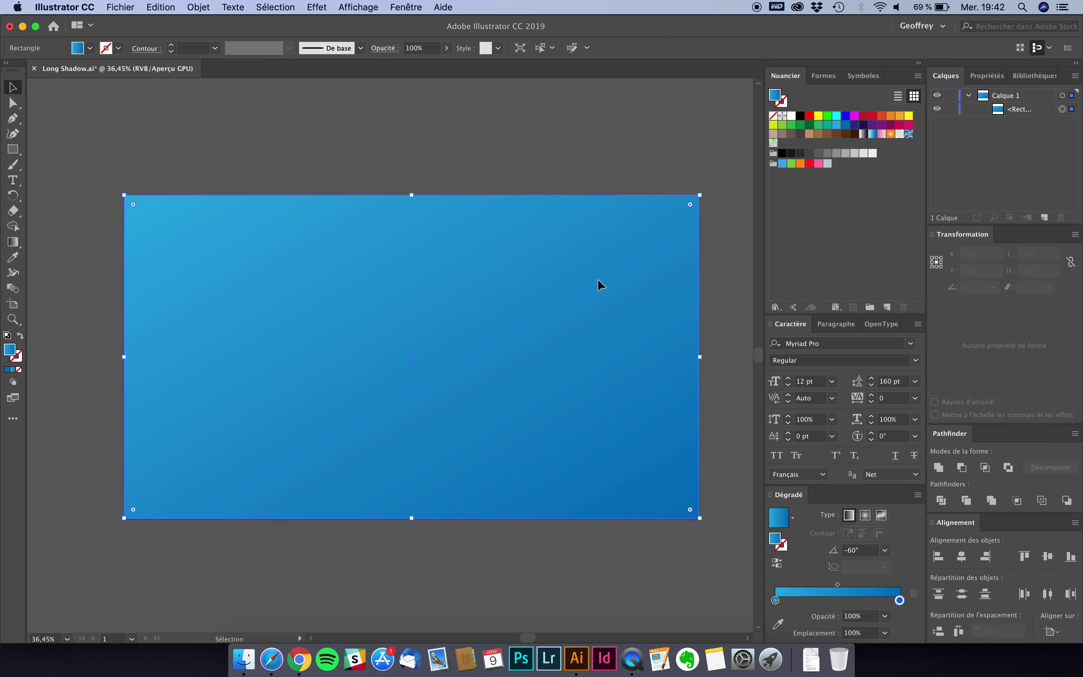
click(951, 110)
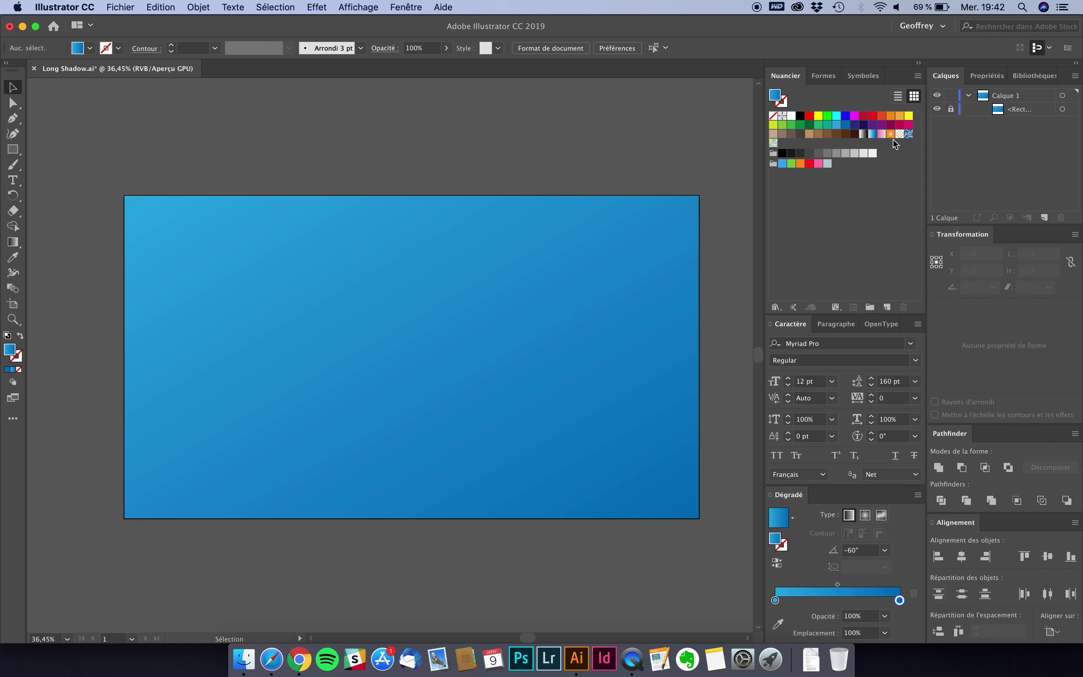
Step: Type the word 'Shadow' on the artboard and select the text object
click(13, 180)
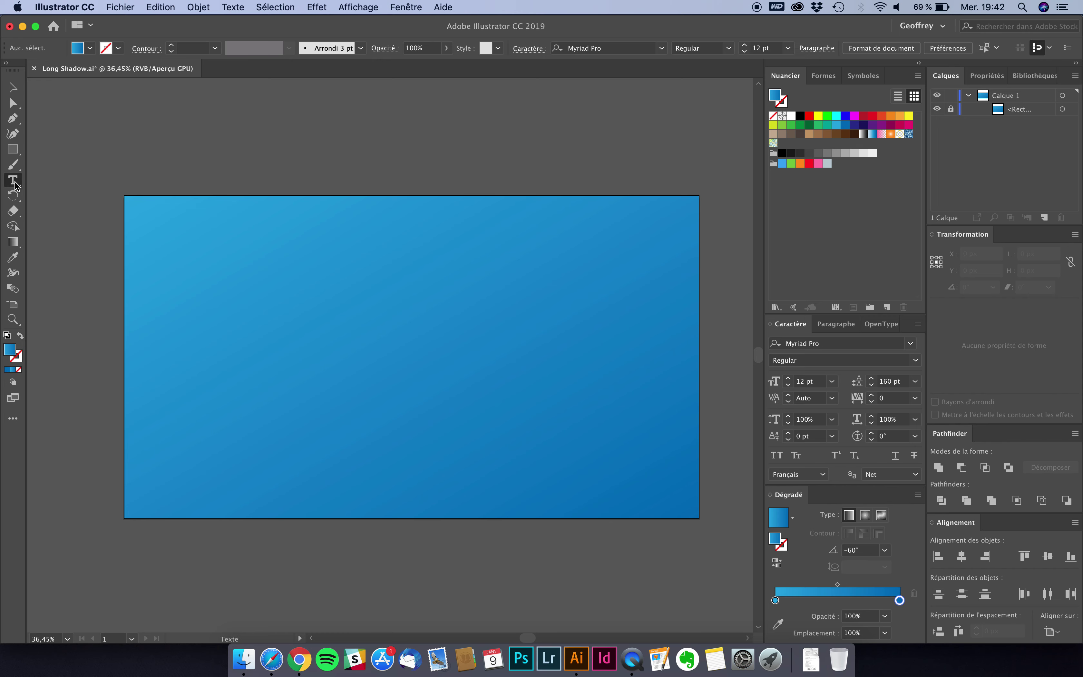
click(309, 312)
text(Shadf)
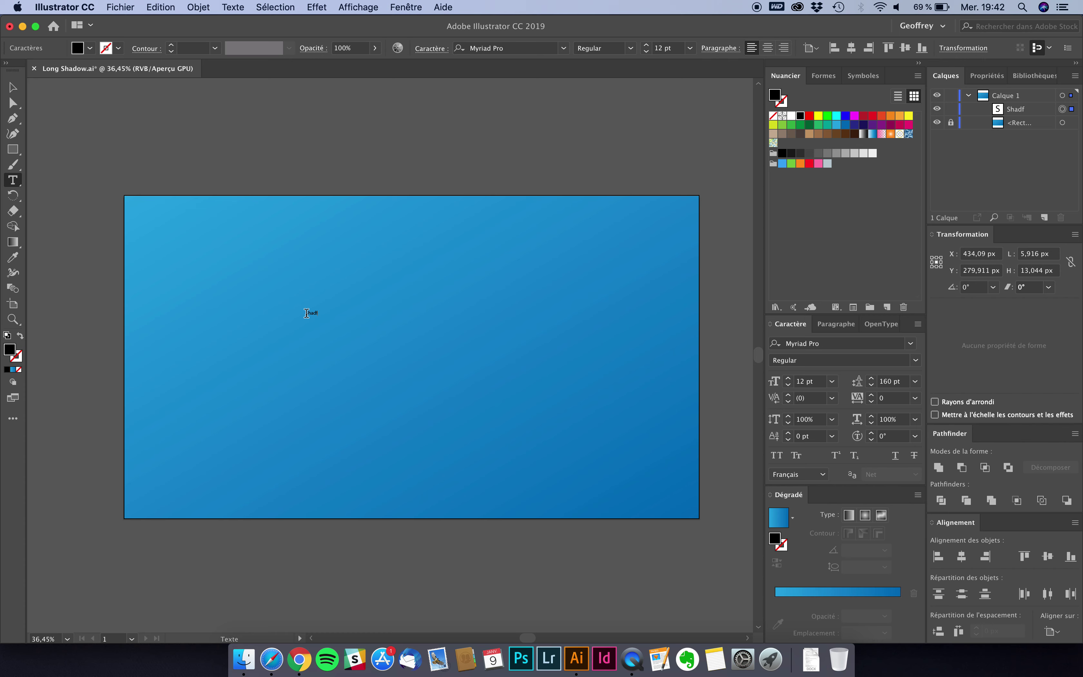
key(BackSpace)
text(ow)
click(13, 88)
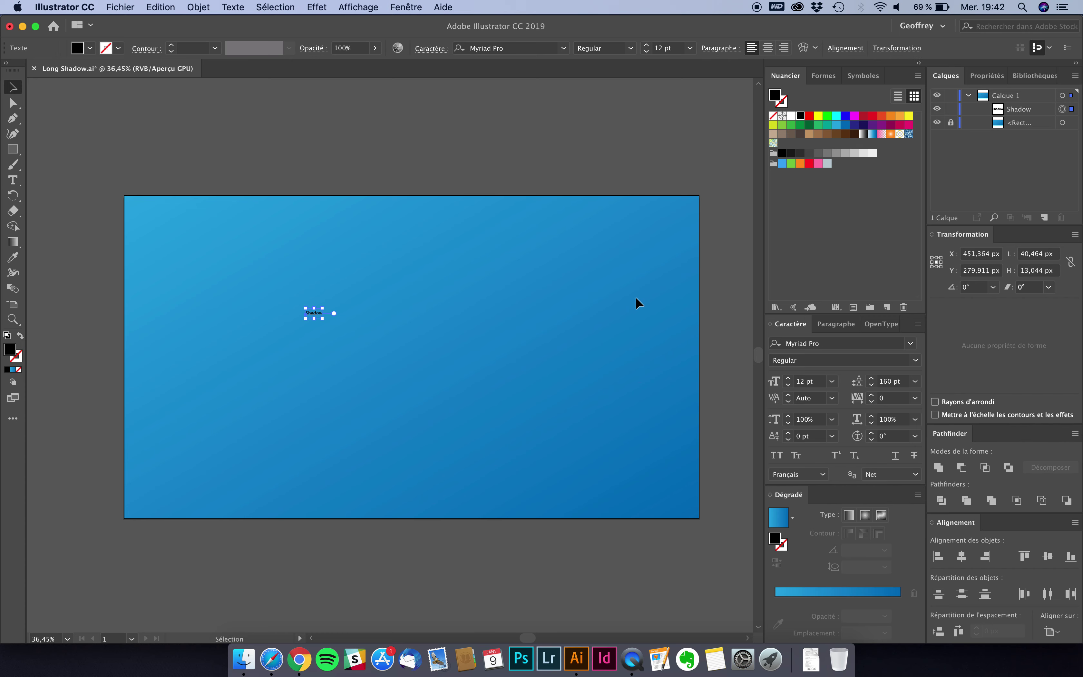
Step: Set the text to Fredoka One Regular at 190 pt and move it toward the centre
click(405, 7)
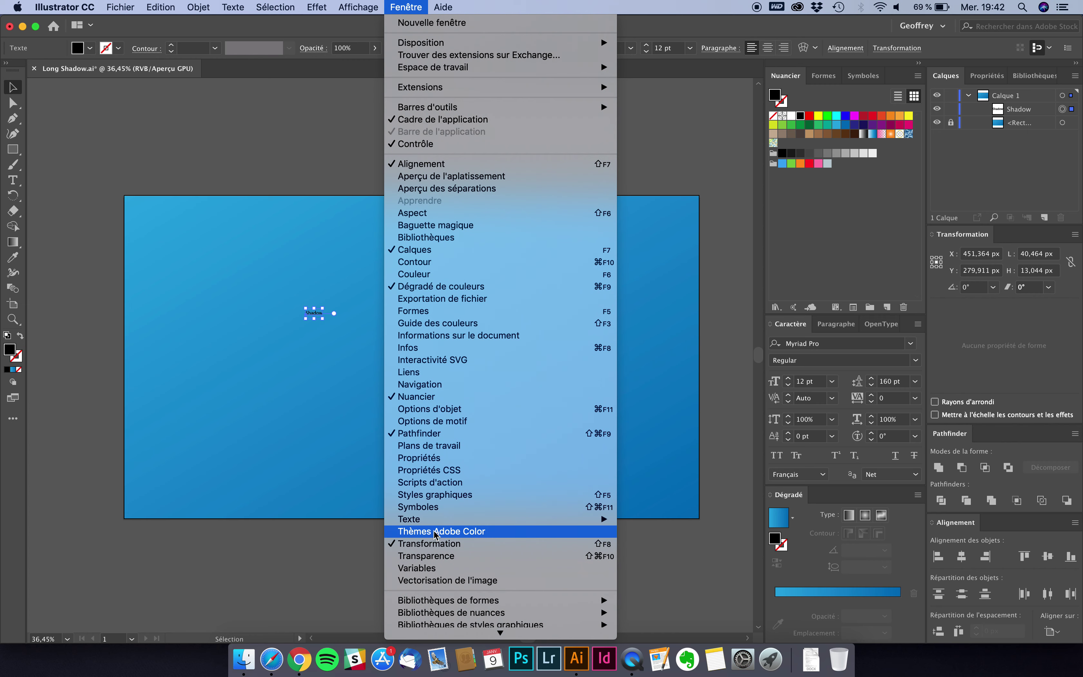
mouse_move(500, 519)
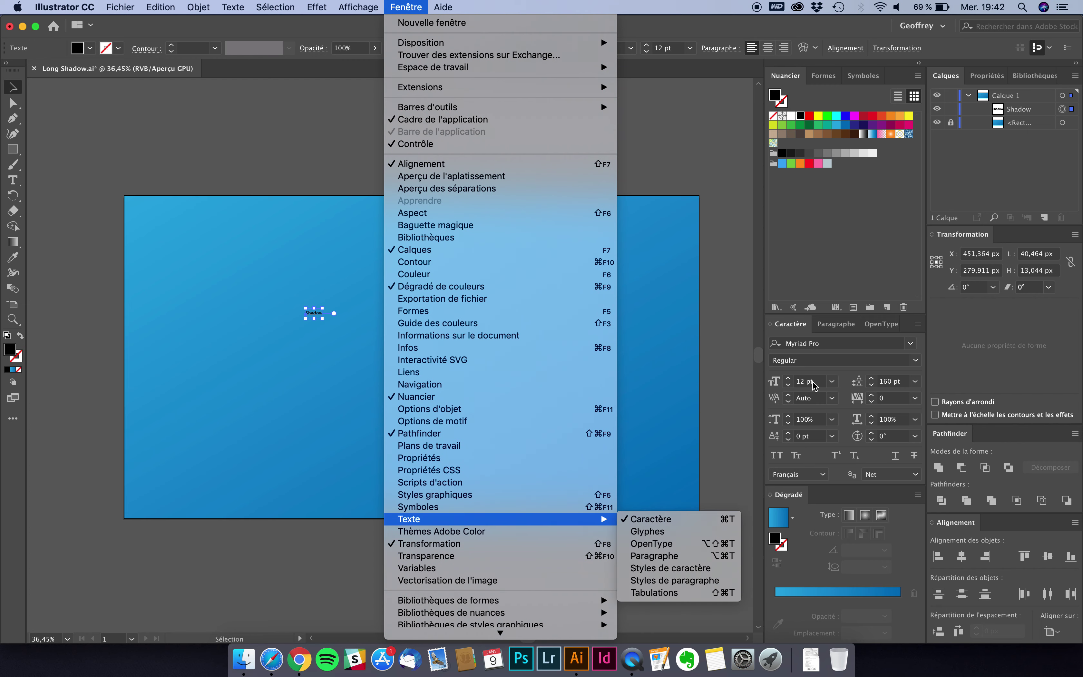
click(796, 327)
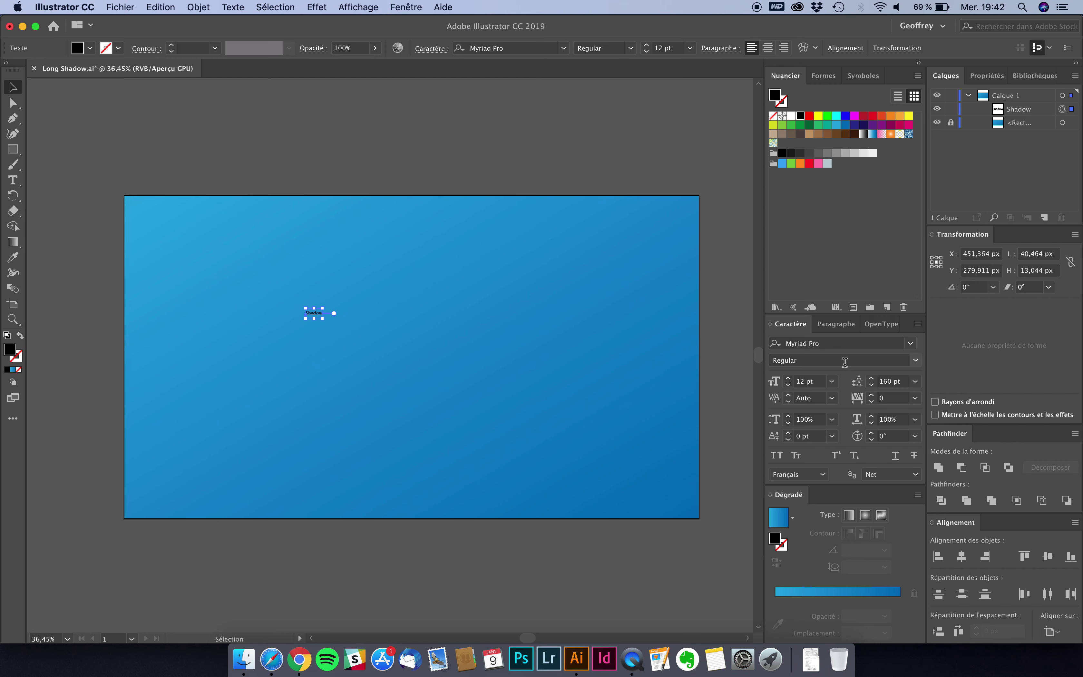
click(868, 344)
text(fredo)
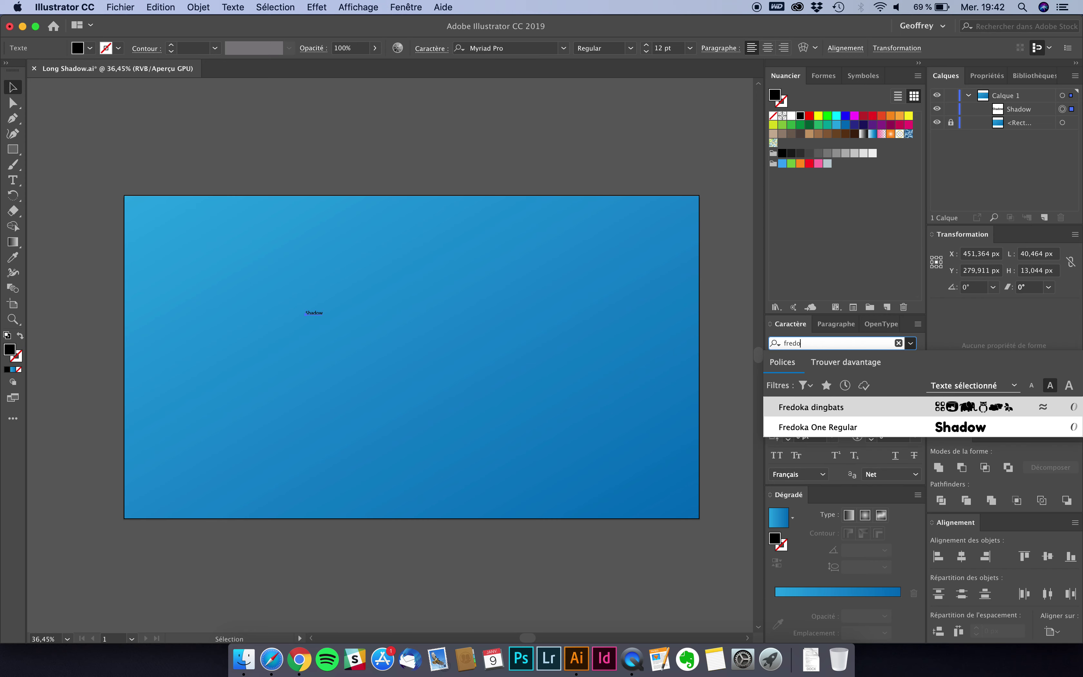
click(827, 426)
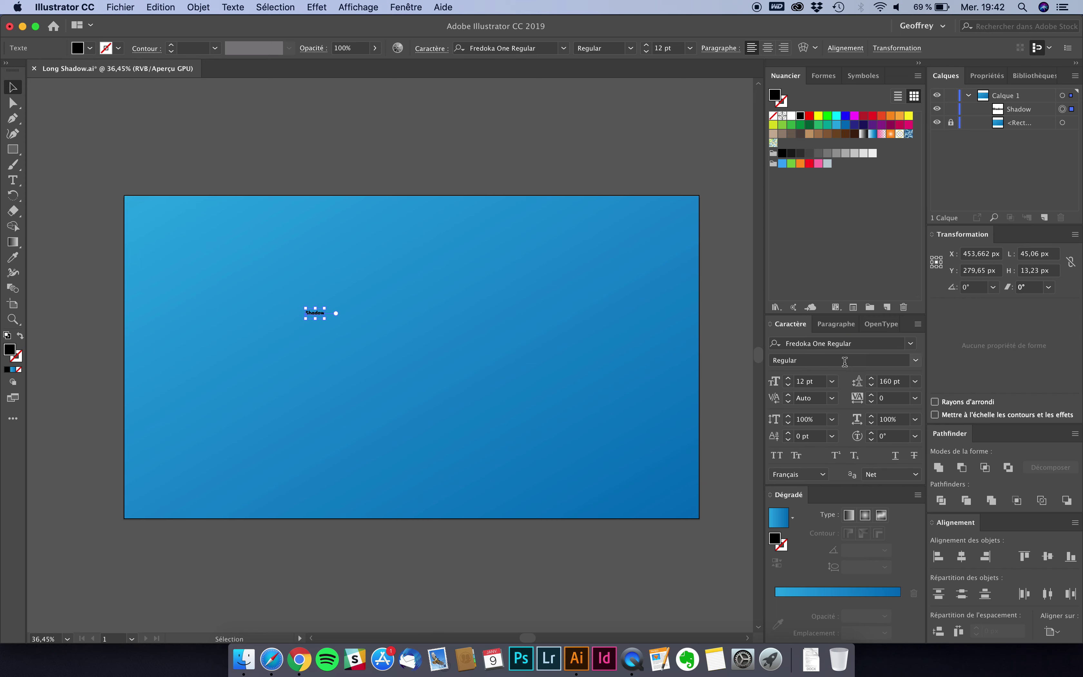
key(Tab)
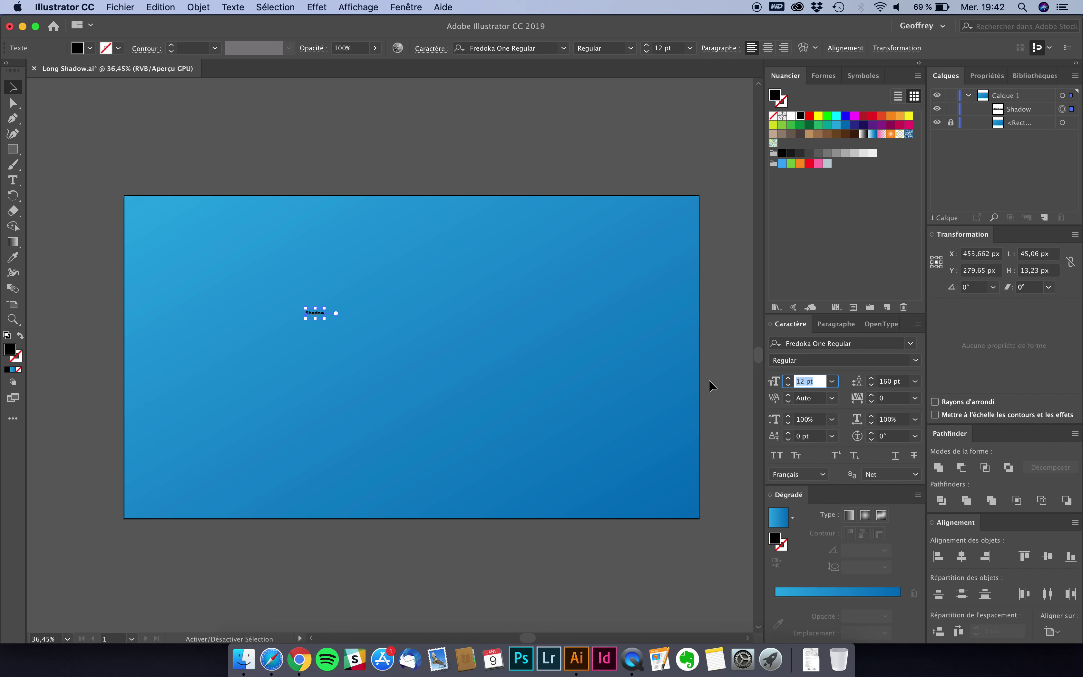
text(190)
key(Return)
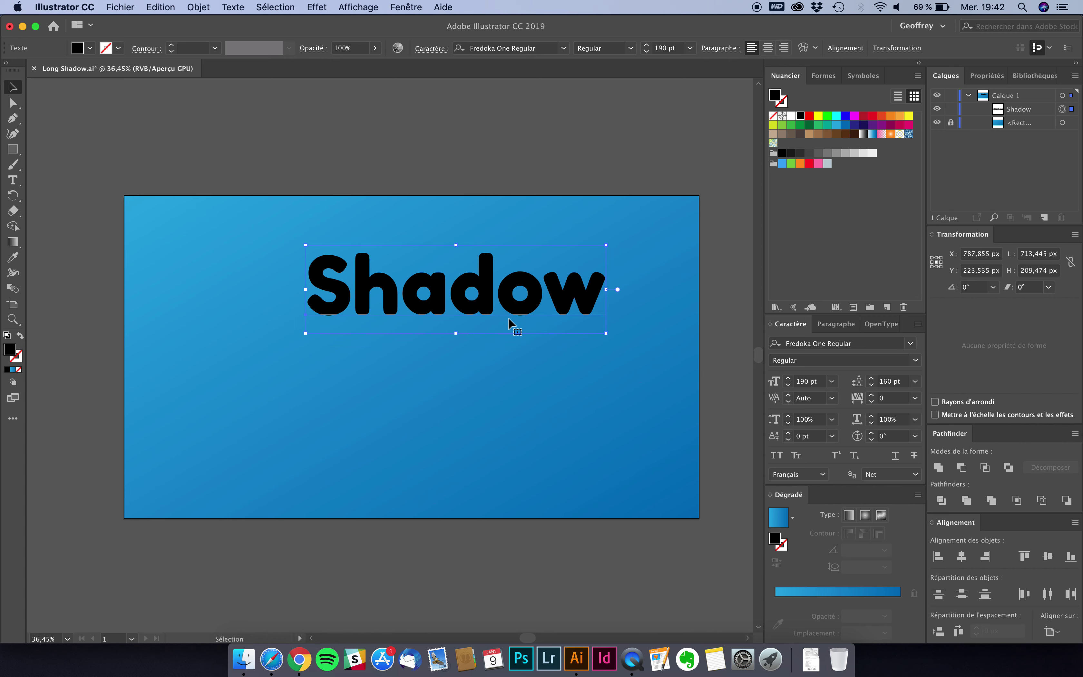
drag(471, 303, 419, 367)
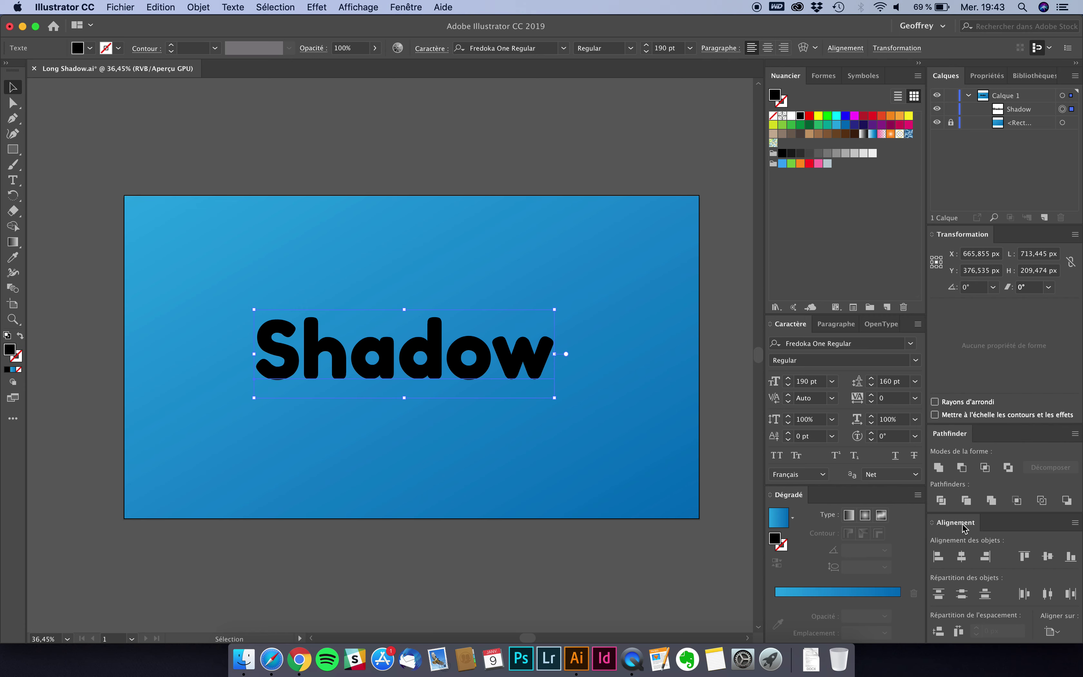
Step: Centre the Shadow text horizontally and vertically relative to the artboard
click(1055, 632)
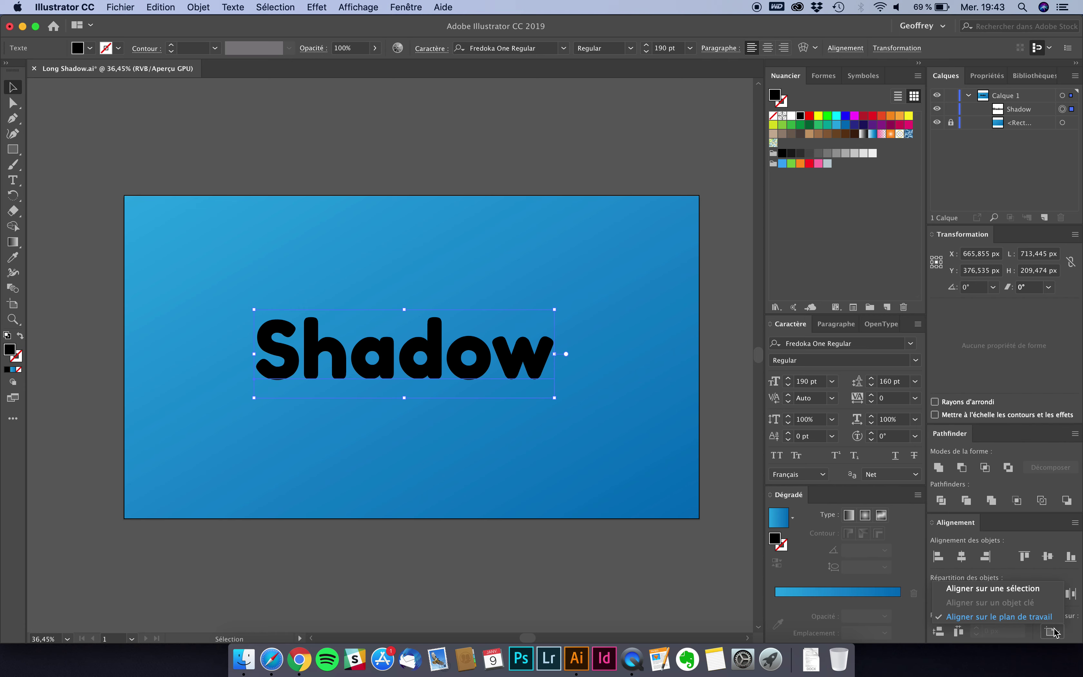
click(1003, 617)
click(962, 557)
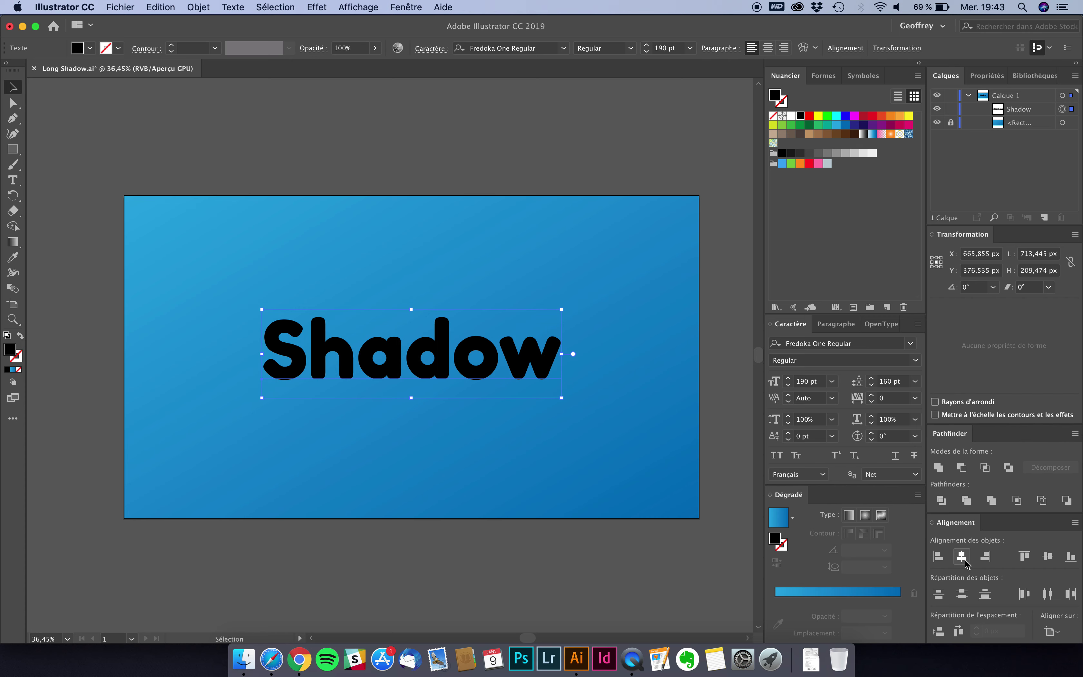
click(1048, 557)
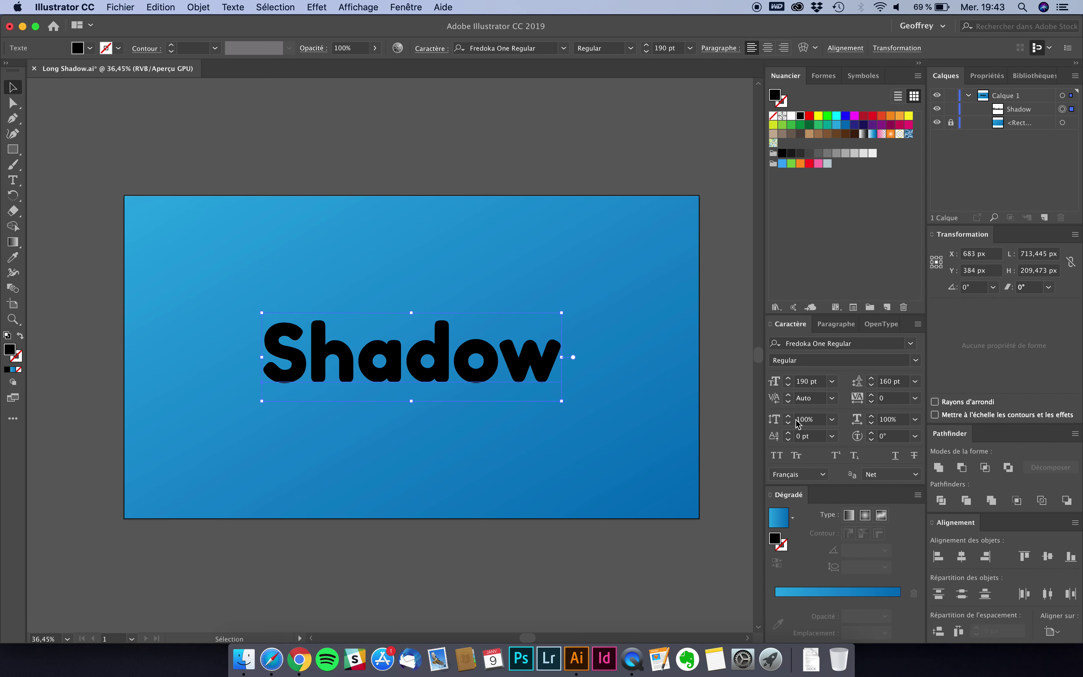
Step: Enlarge the text to 220 pt and re-centre it on the artboard
click(811, 382)
text(220)
key(Return)
click(962, 557)
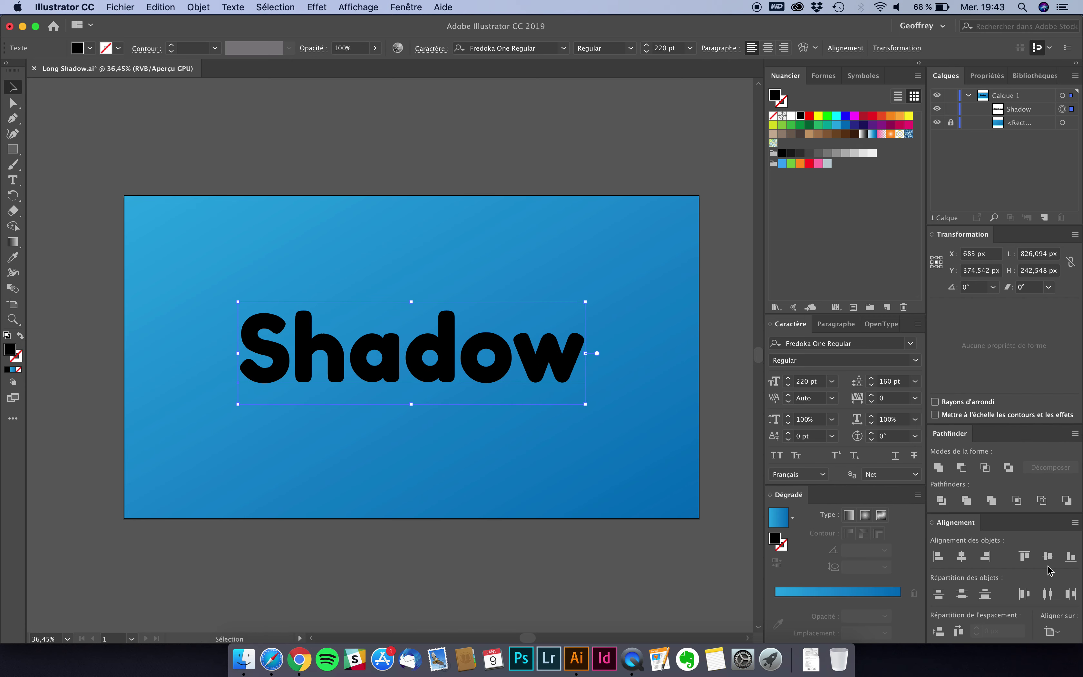
click(1048, 556)
click(500, 539)
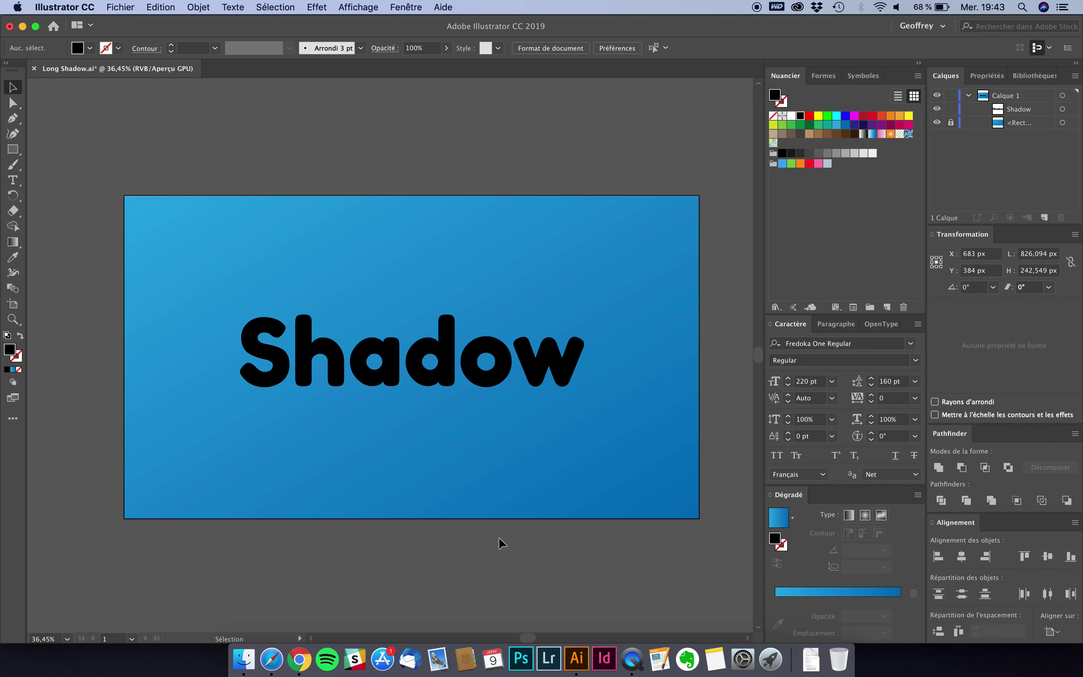
Step: Fill the Shadow text white and paste an identical copy in place
click(448, 369)
click(90, 47)
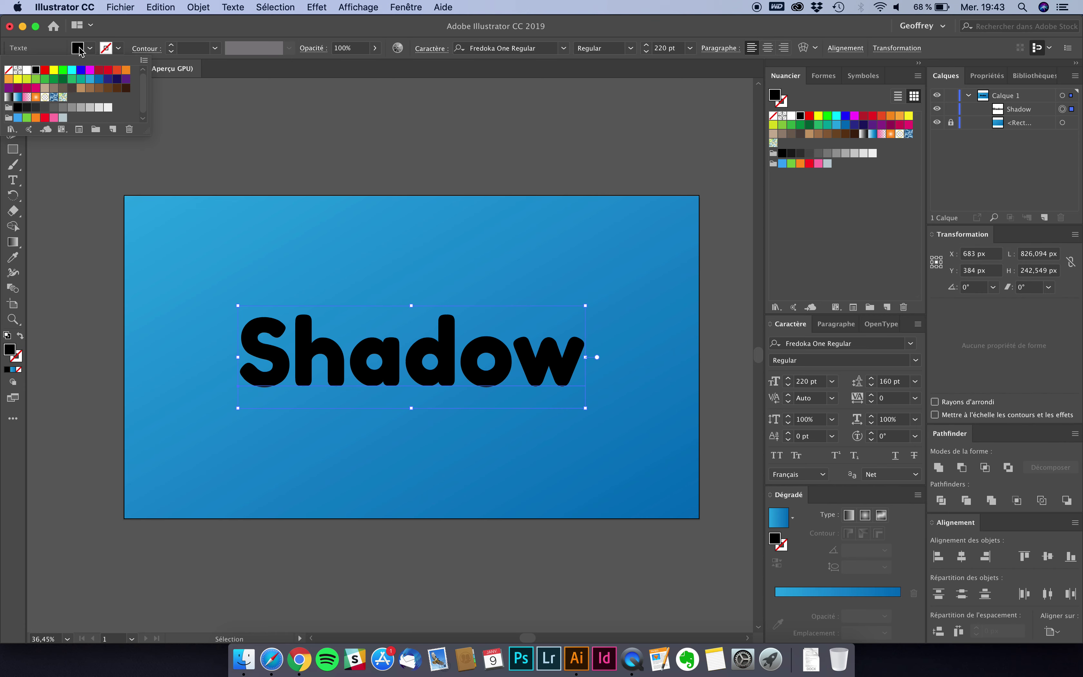
click(31, 73)
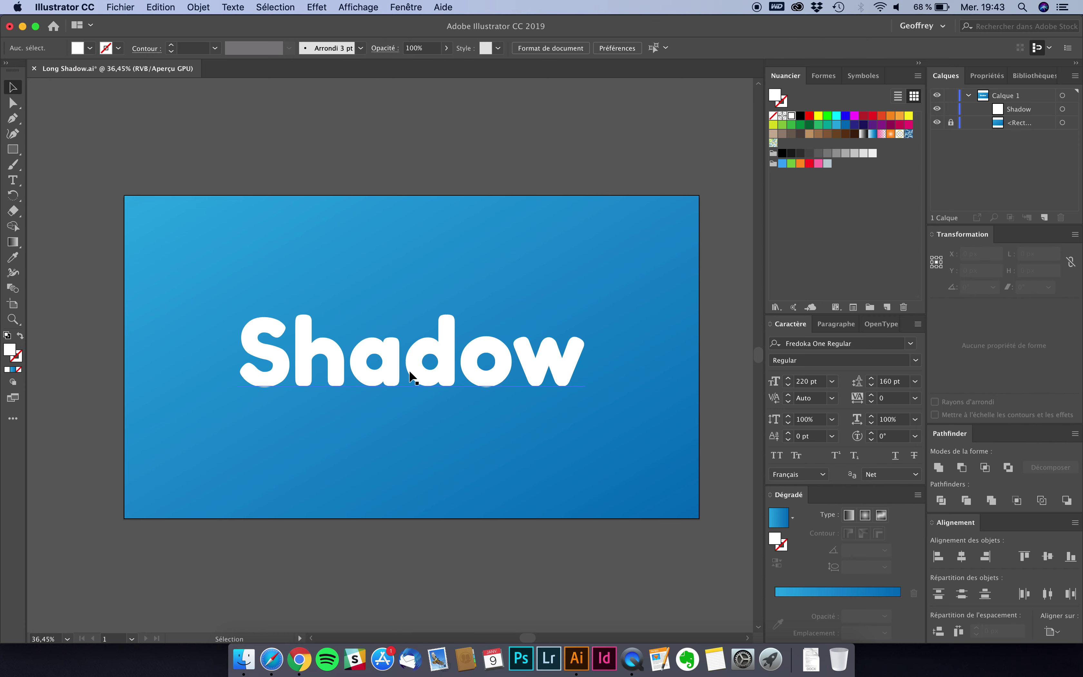
key(a)
key(v)
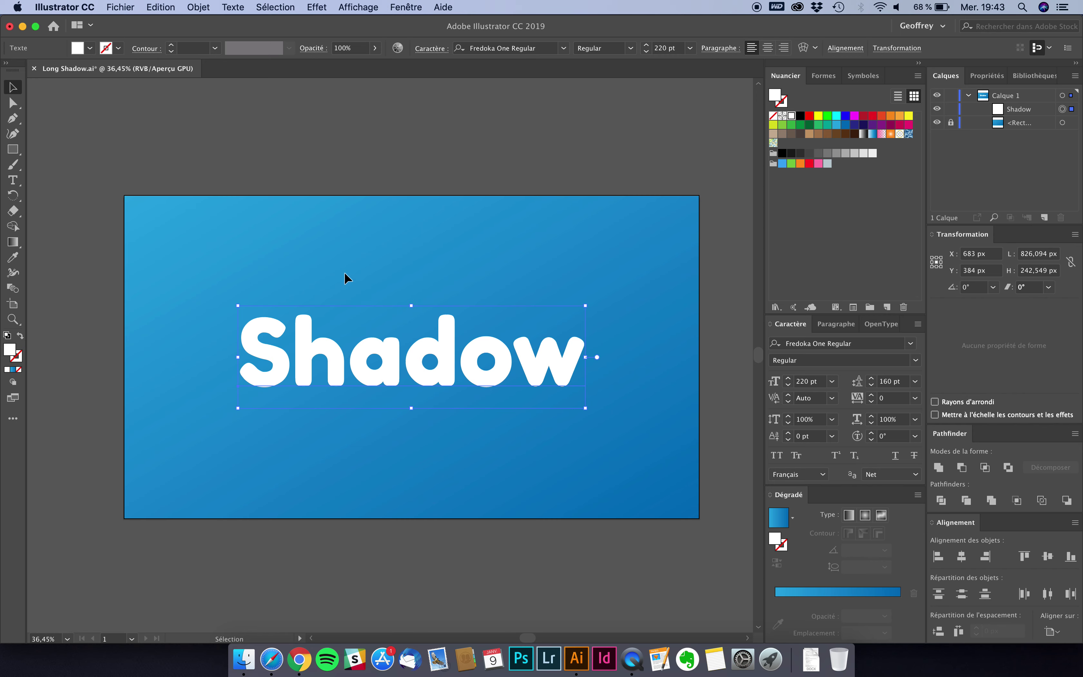
click(168, 3)
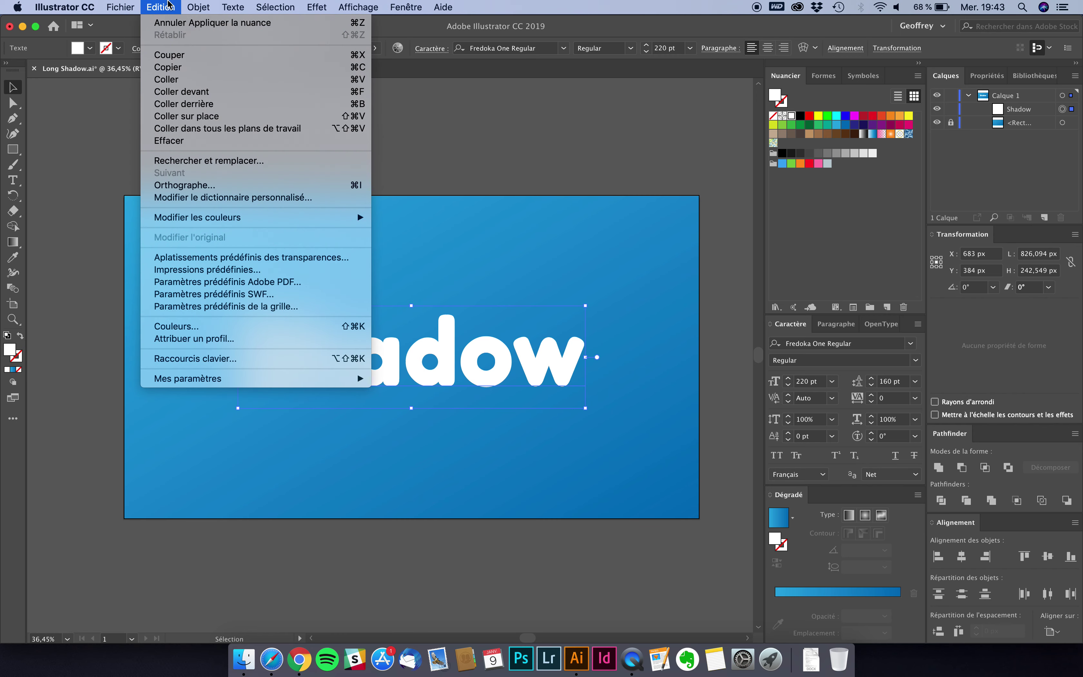
click(186, 116)
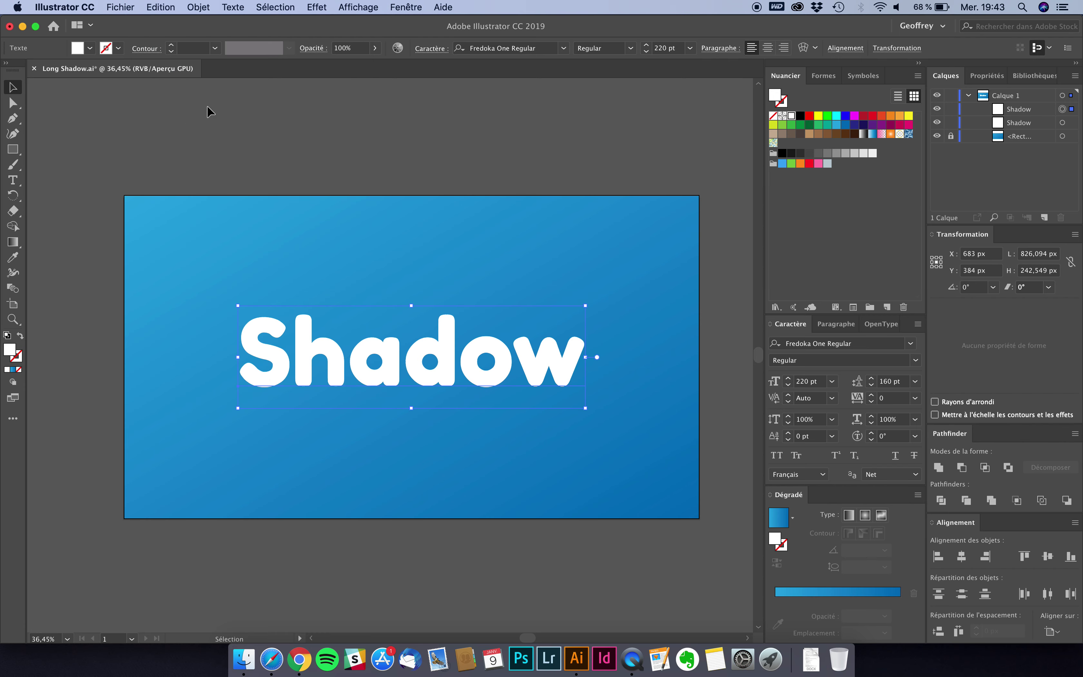
Step: Lock the top white Shadow copy and fill the lower copy black
click(1025, 115)
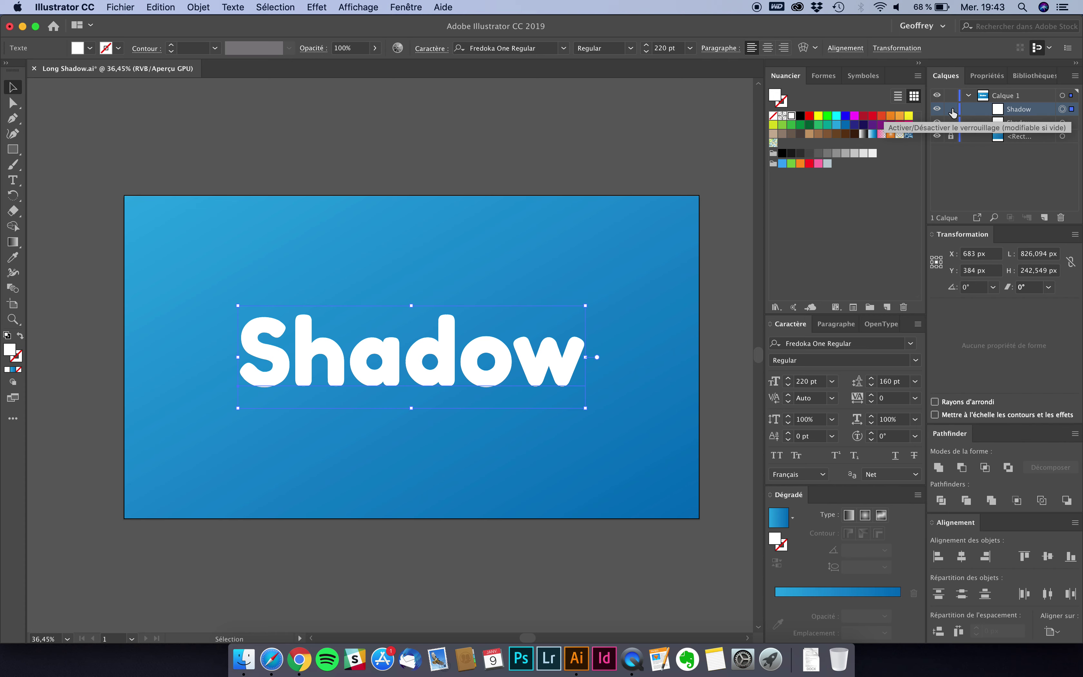
click(951, 109)
click(1029, 127)
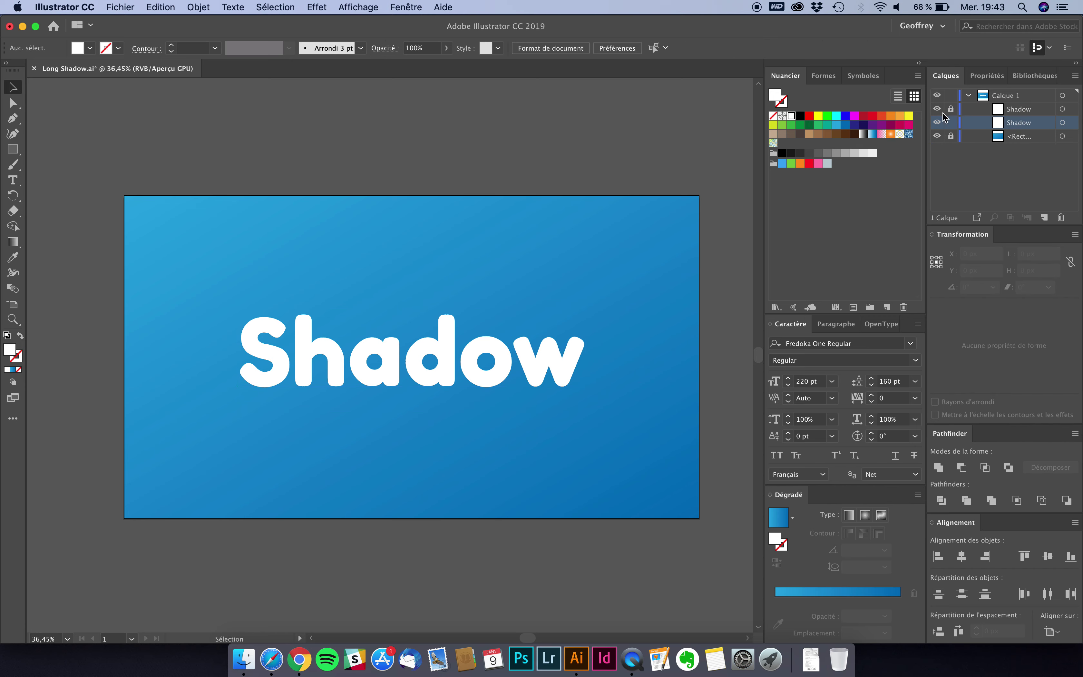
click(479, 351)
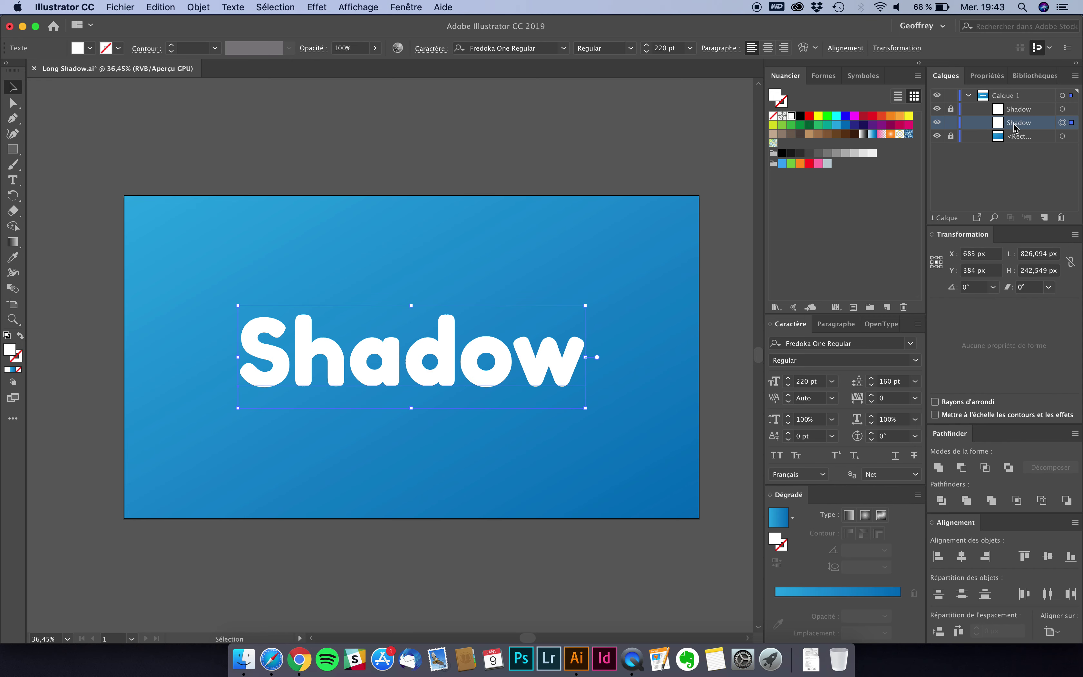
click(90, 48)
click(35, 70)
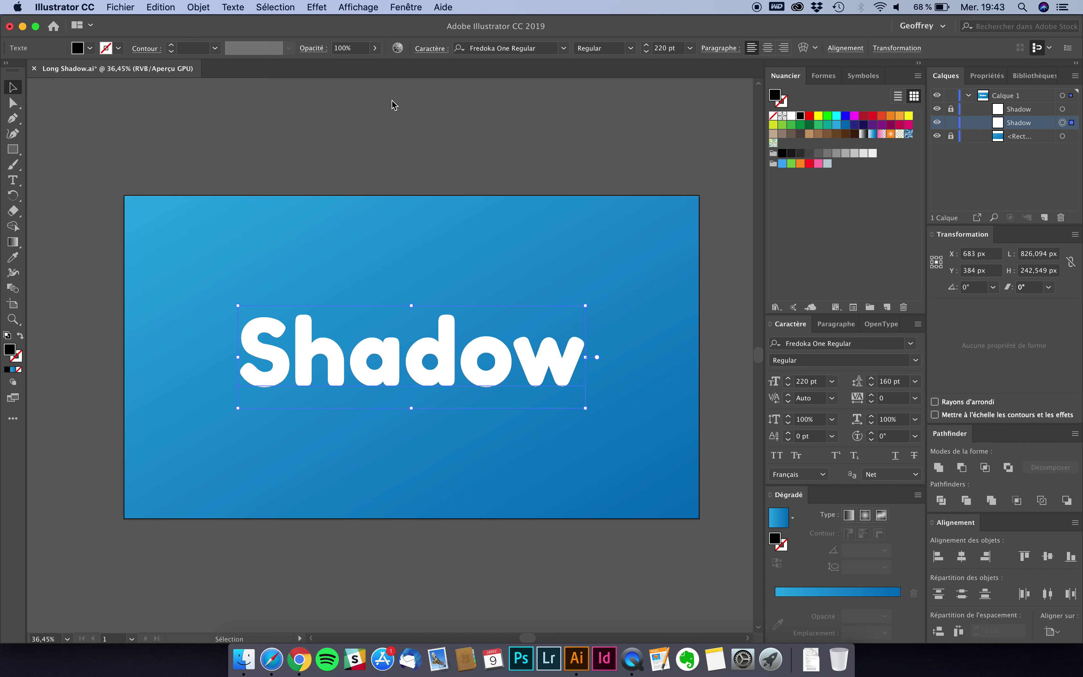
click(939, 111)
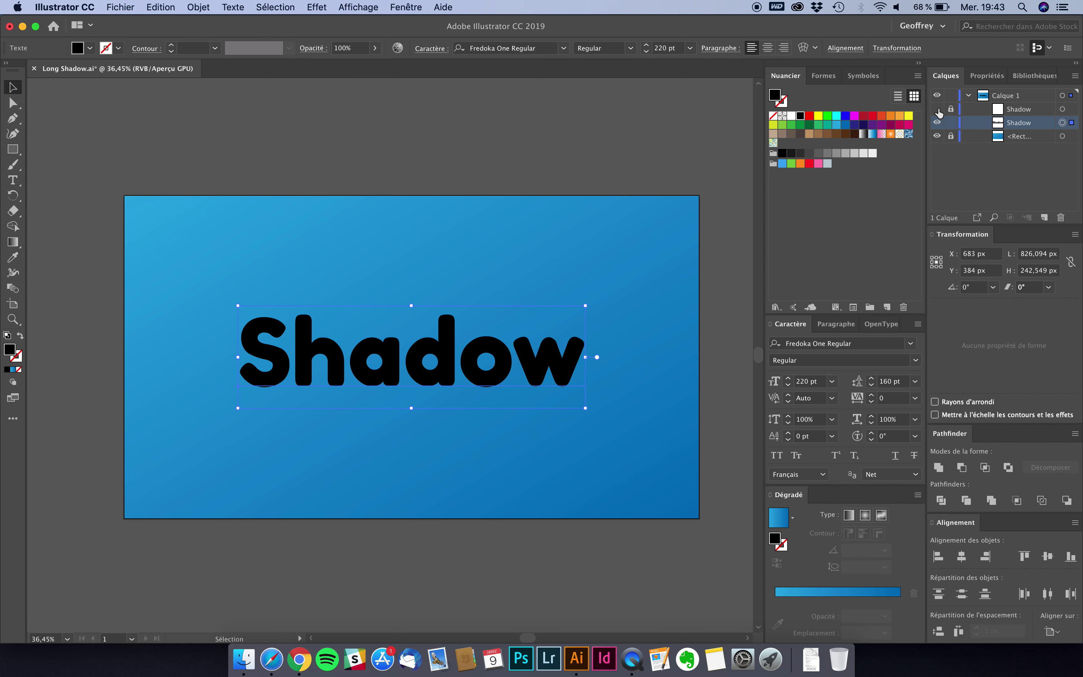
click(937, 109)
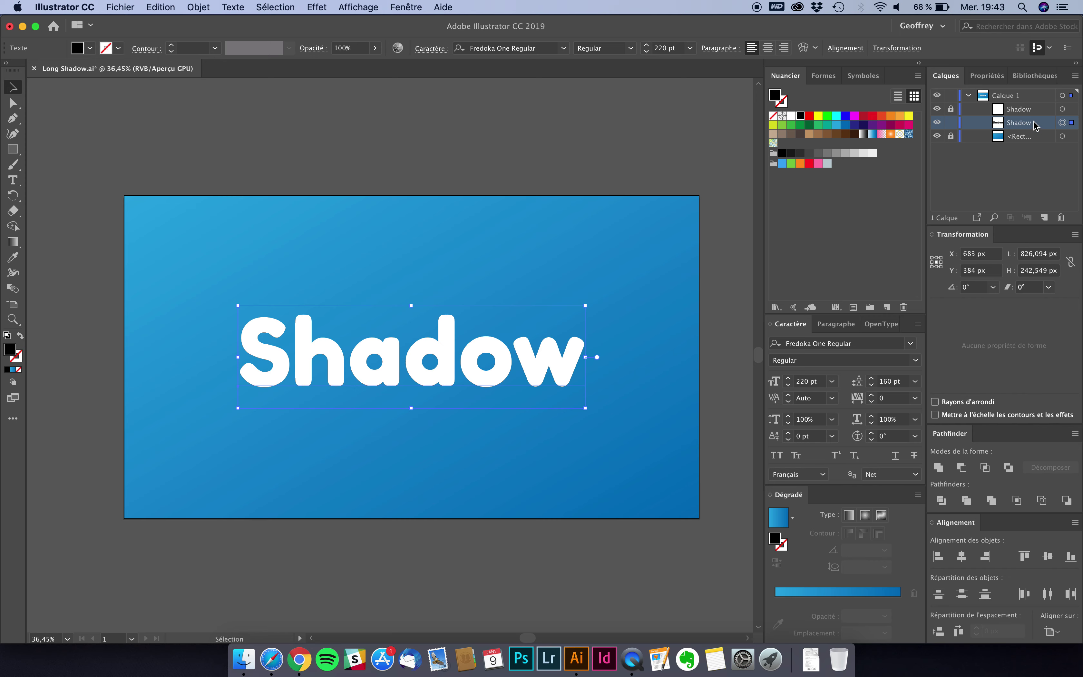
Step: Preview a Transform effect on the black copy: 1 px horizontal and vertical moves, 50 copies
click(314, 7)
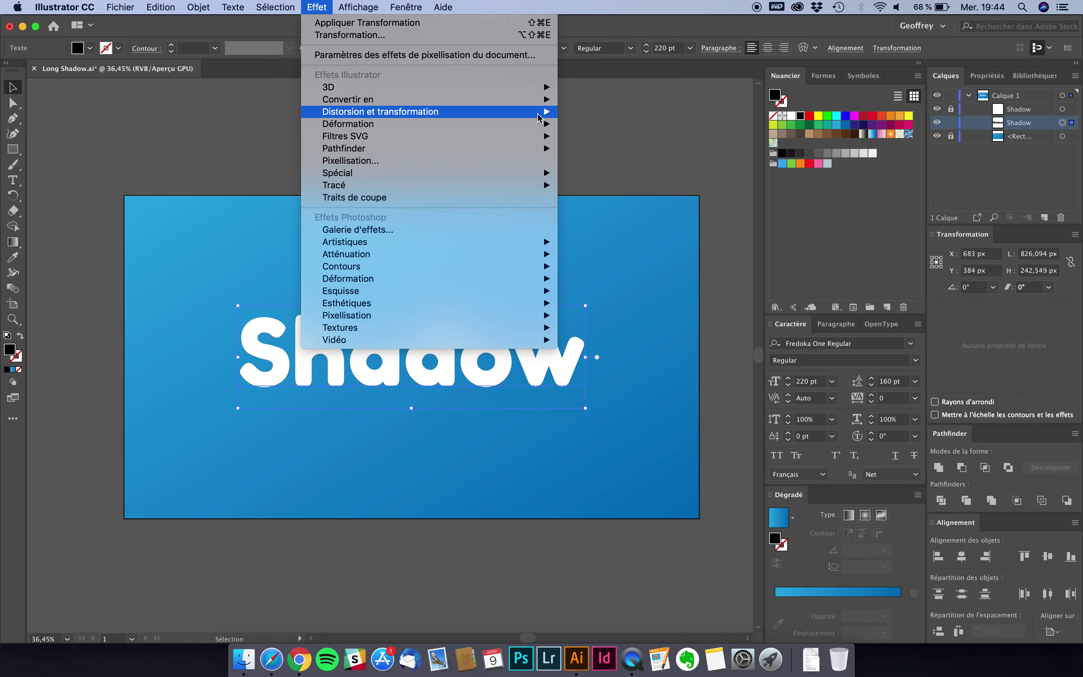
mouse_move(381, 112)
click(614, 173)
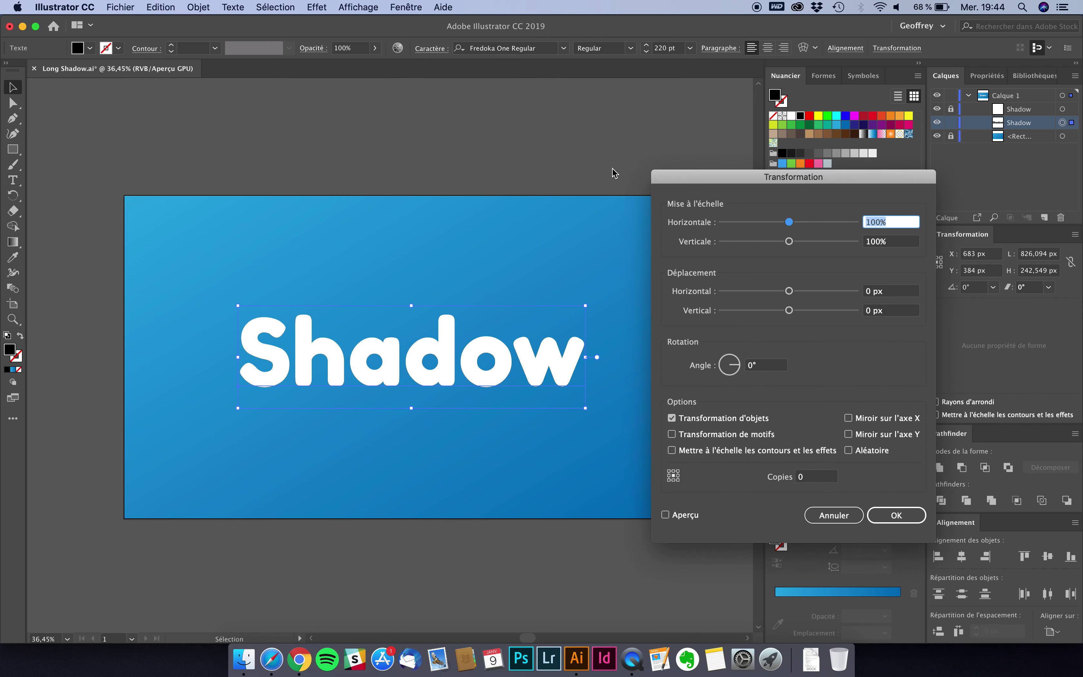
click(892, 292)
text(1)
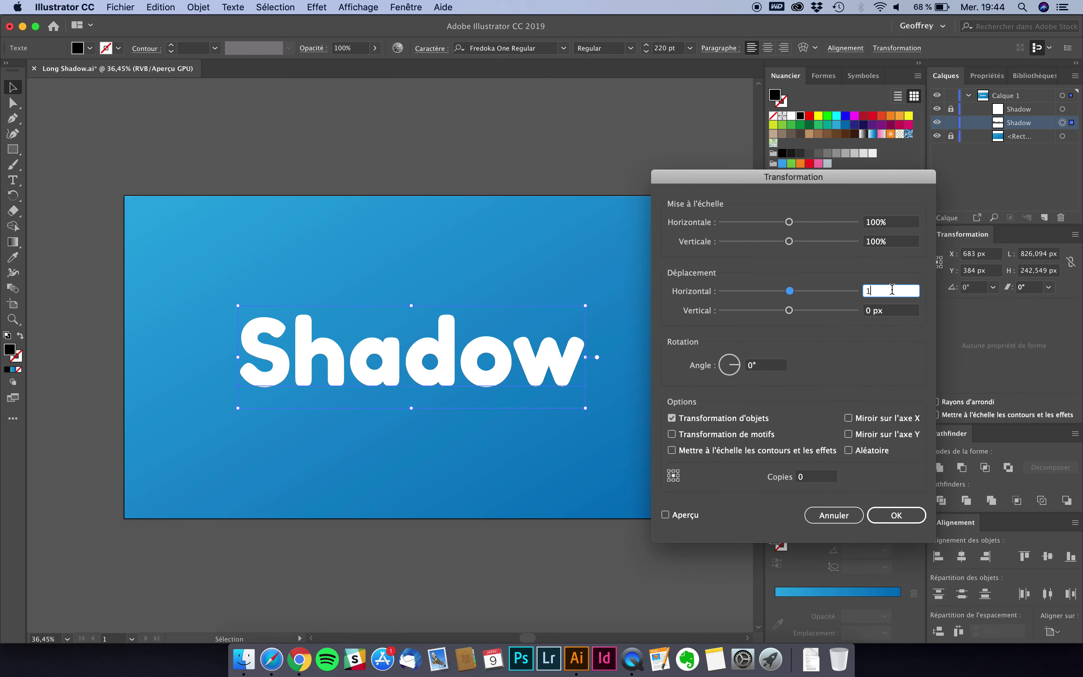
click(897, 315)
text(1)
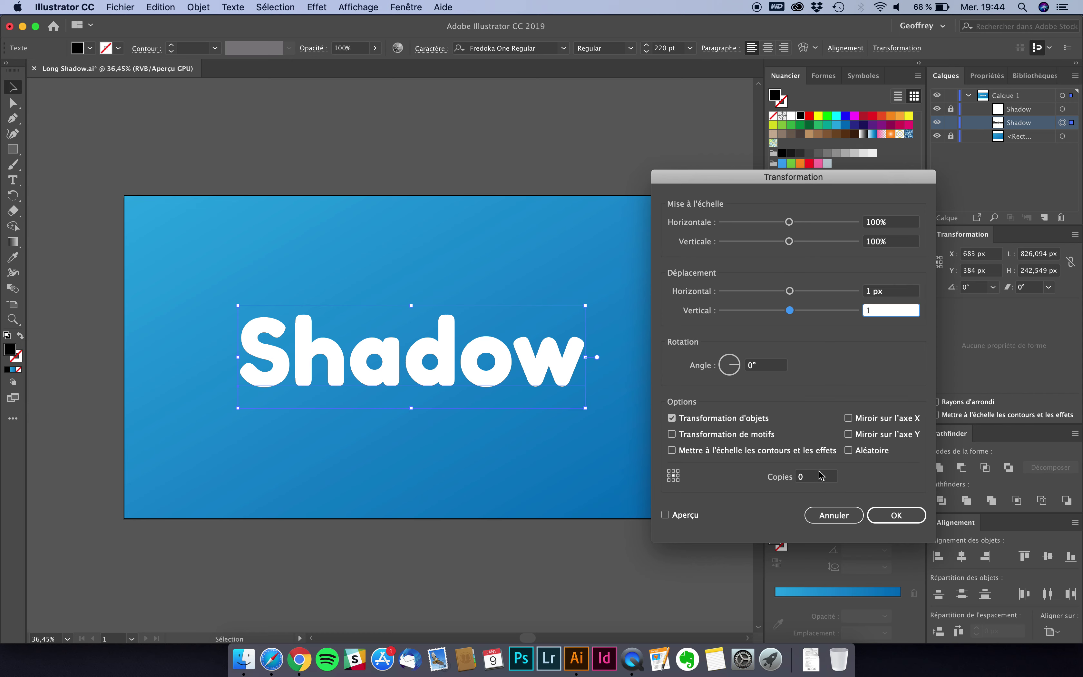
click(666, 515)
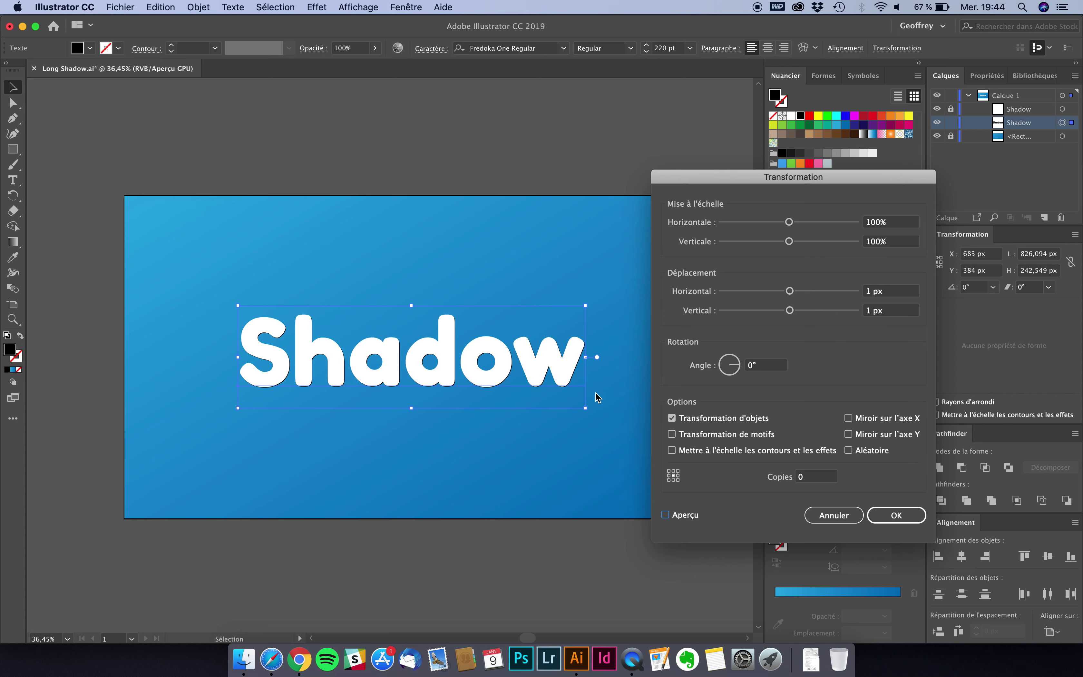
click(817, 476)
text(50)
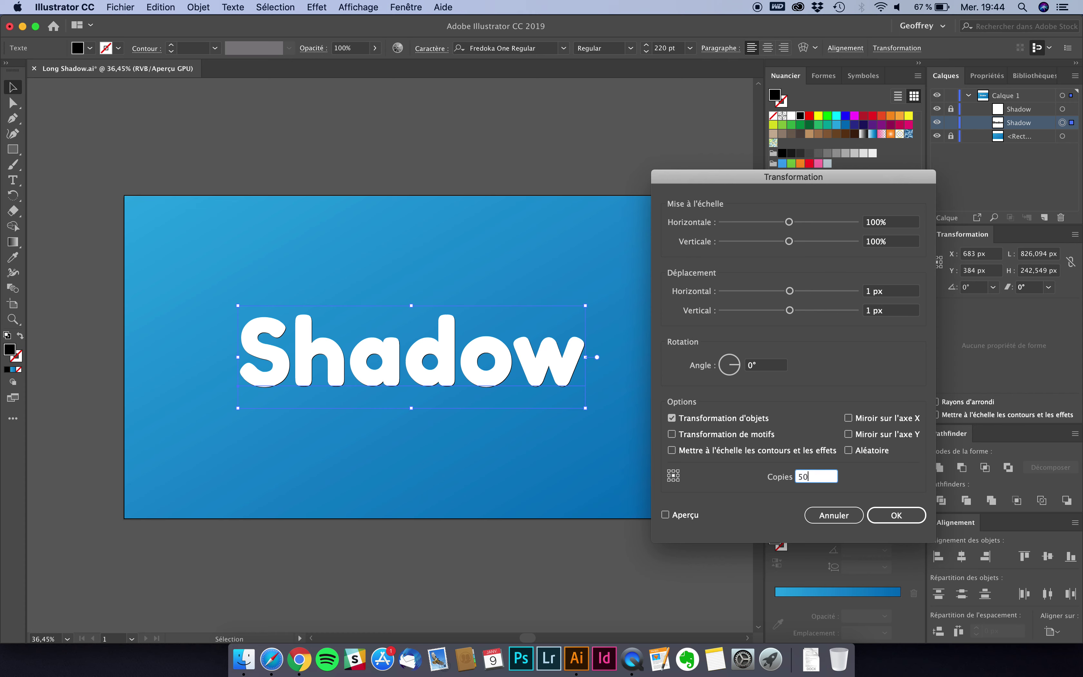
click(666, 515)
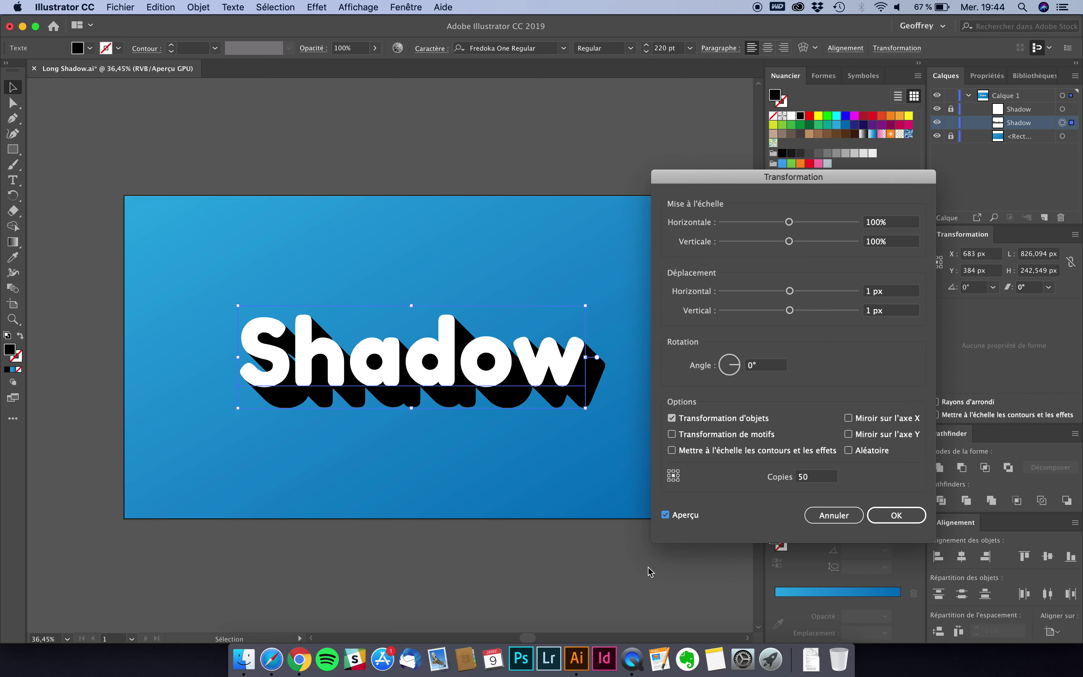
Step: Try 500 copies in the preview, return to 50 copies, and apply the effect
double_click(809, 477)
text(500)
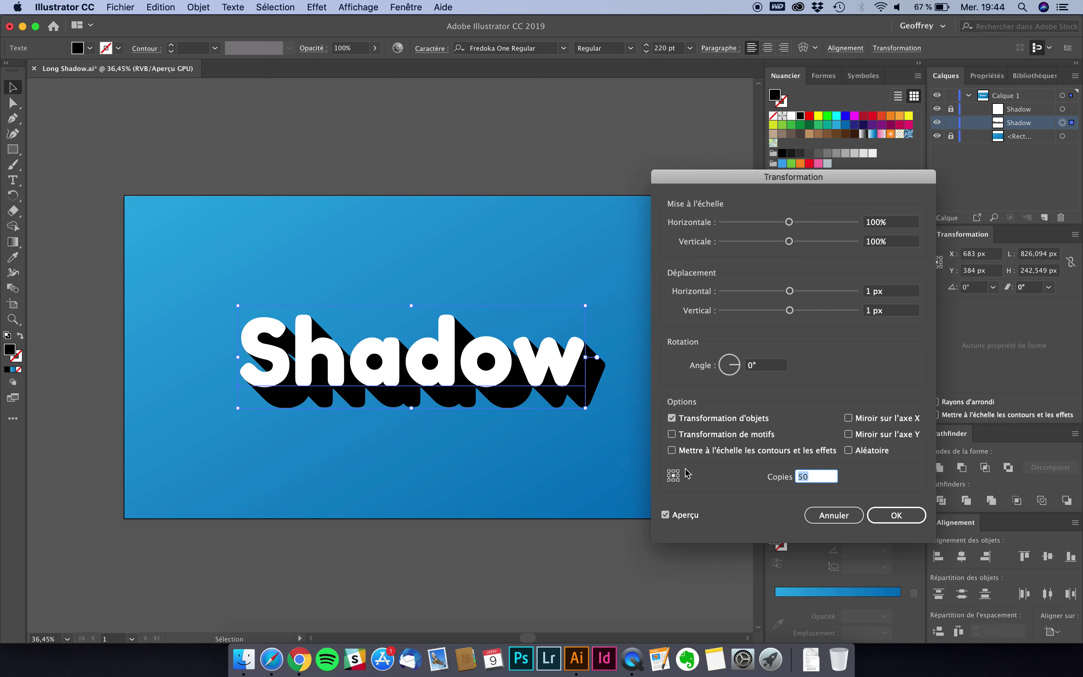
click(666, 515)
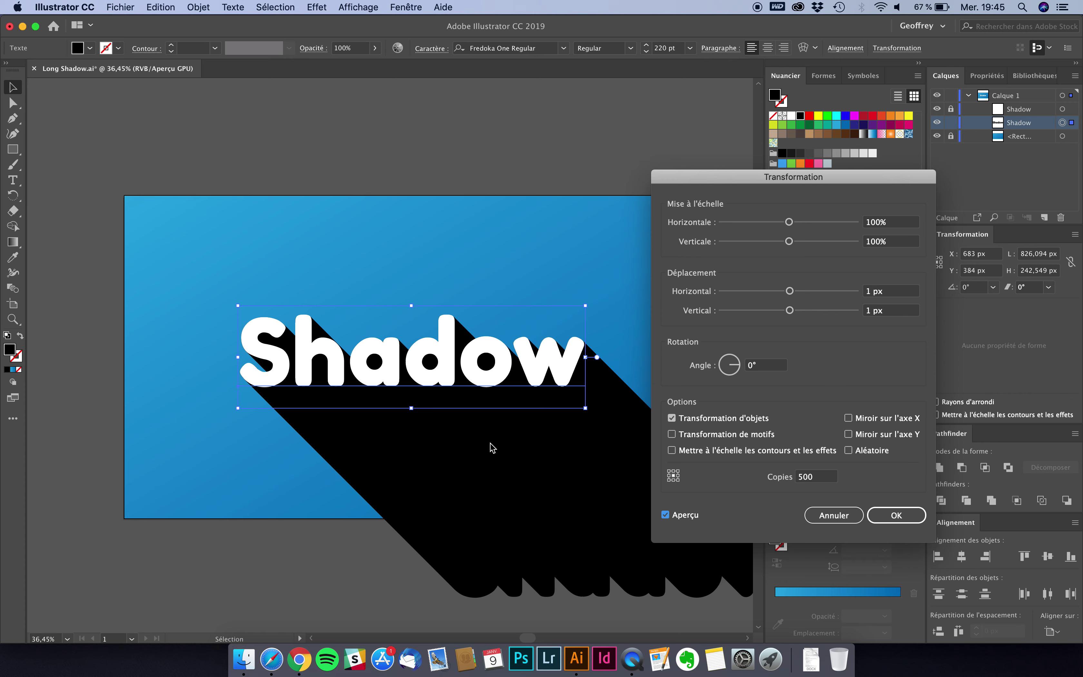
double_click(830, 481)
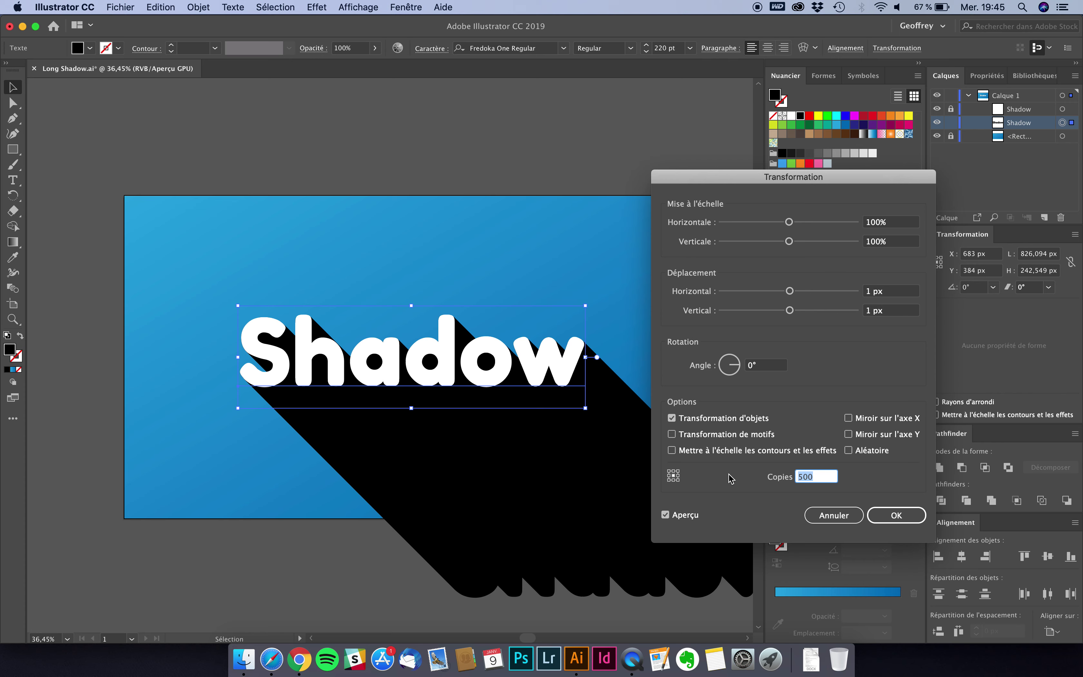
text(5)
click(667, 515)
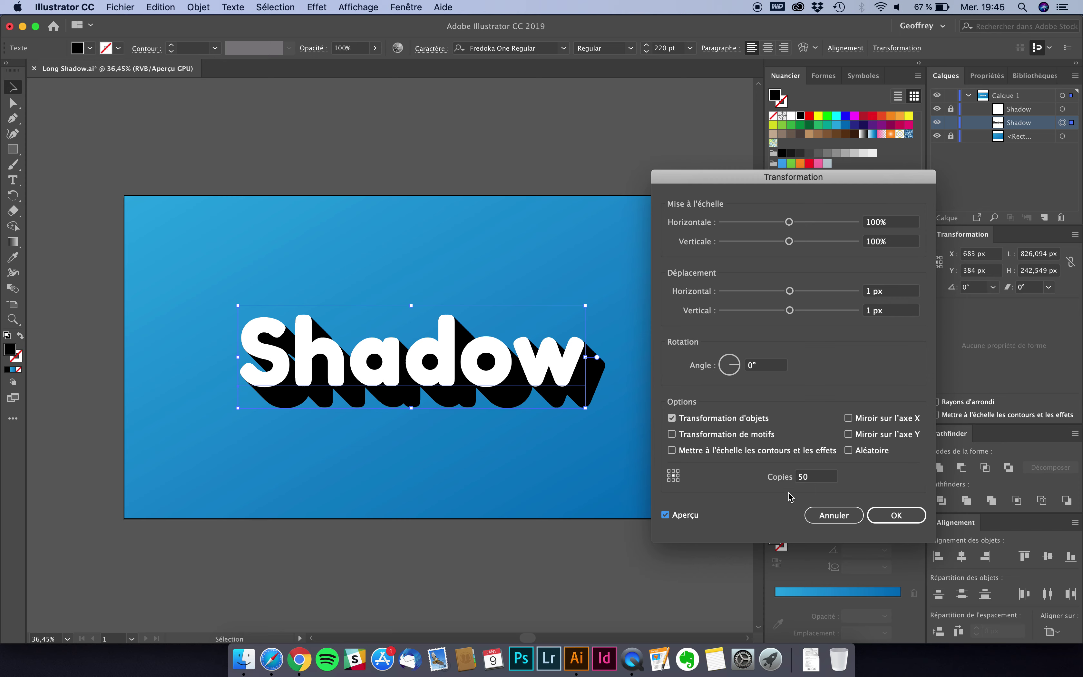
click(896, 516)
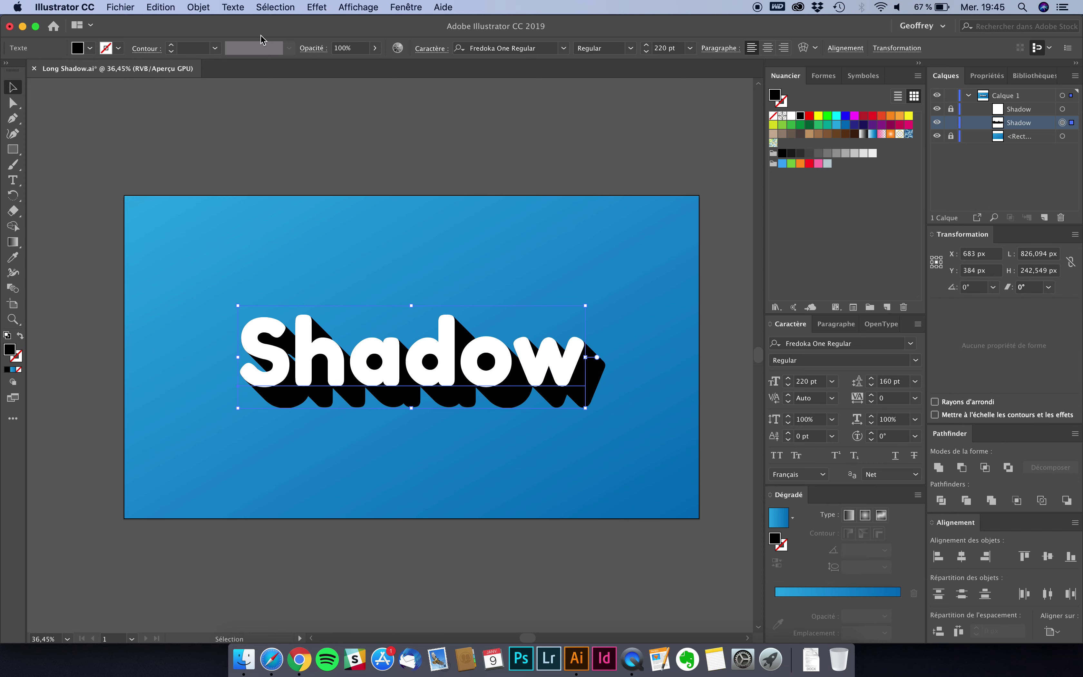
Step: Expand the Transform appearance, expand the shadow group's object and fill, and Unite it into one path
click(199, 7)
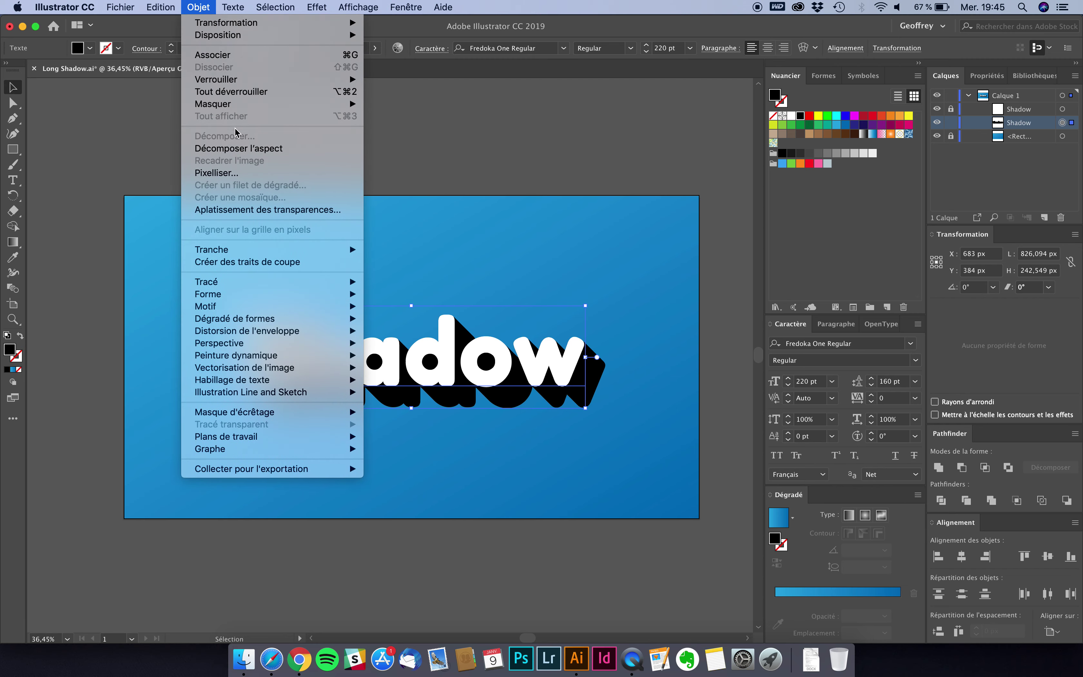
click(238, 148)
click(461, 238)
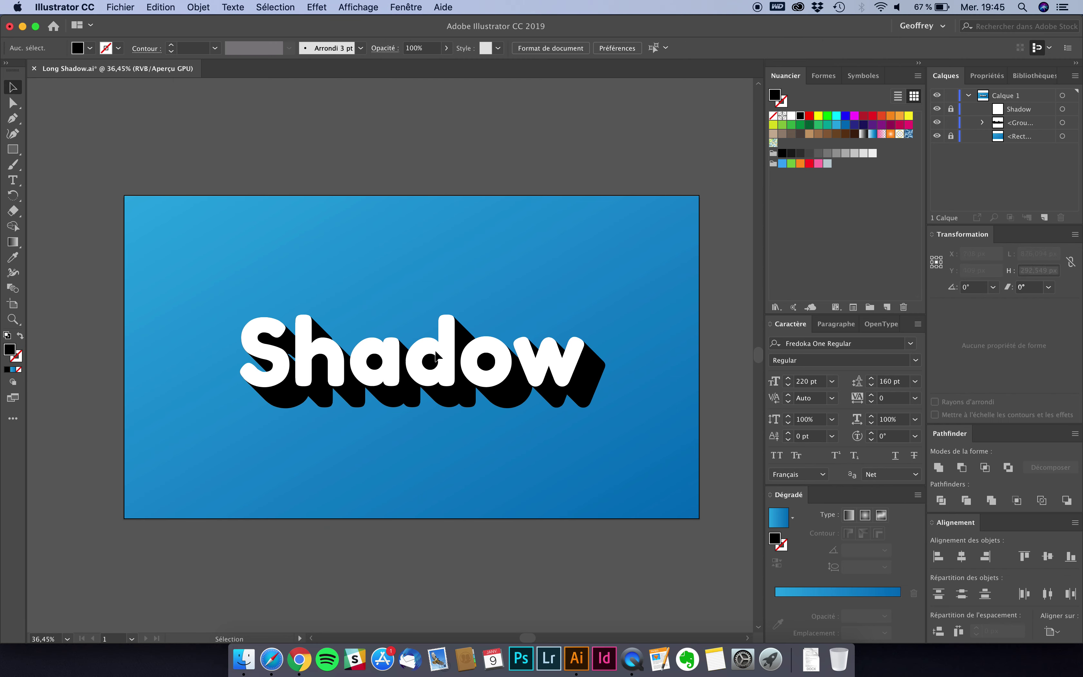
click(436, 357)
click(196, 7)
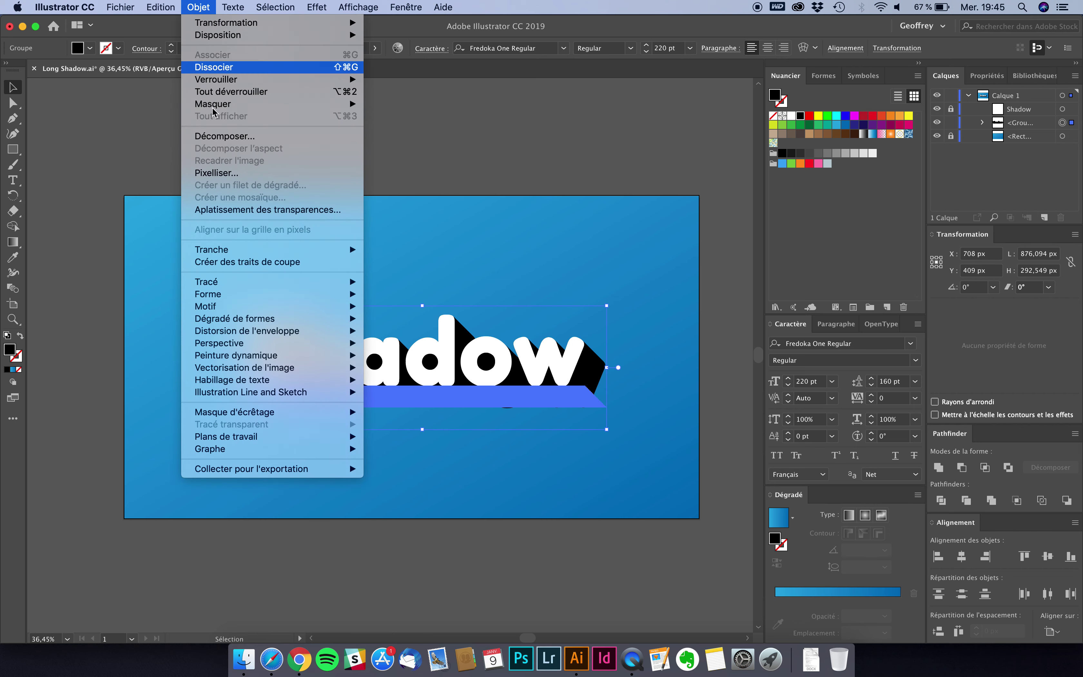
click(219, 136)
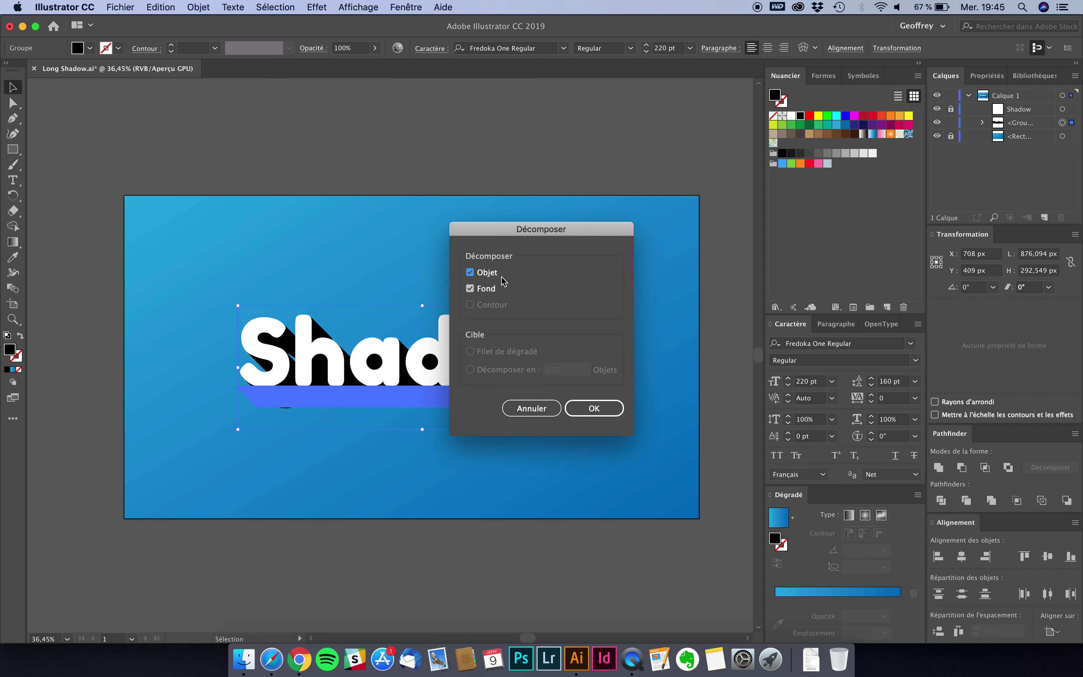
click(588, 408)
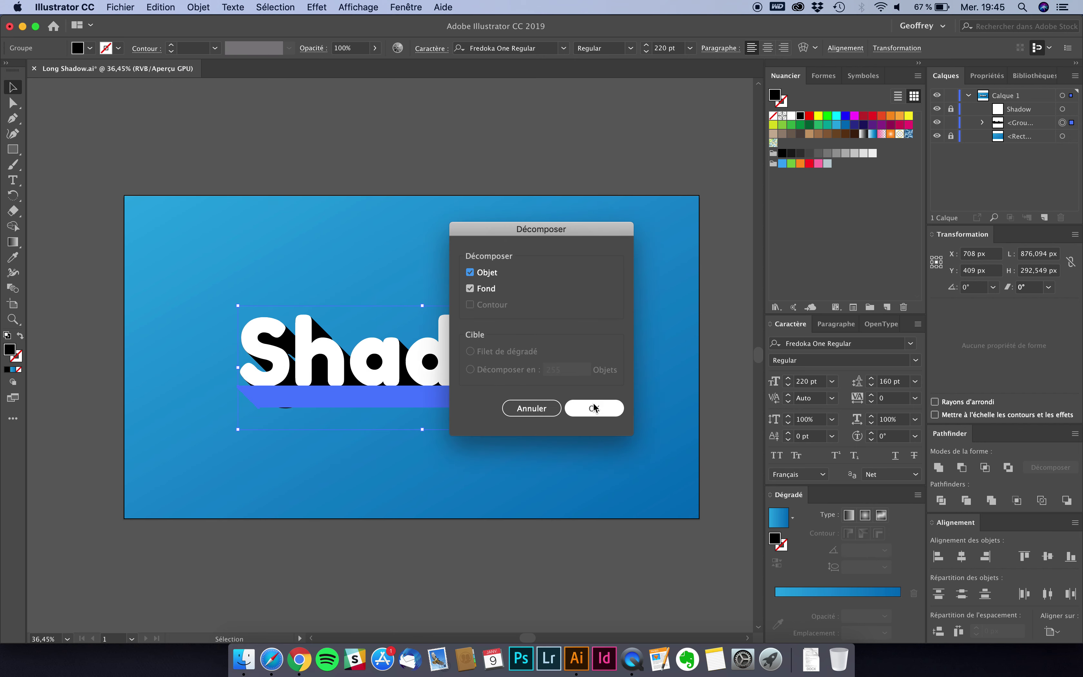
click(943, 472)
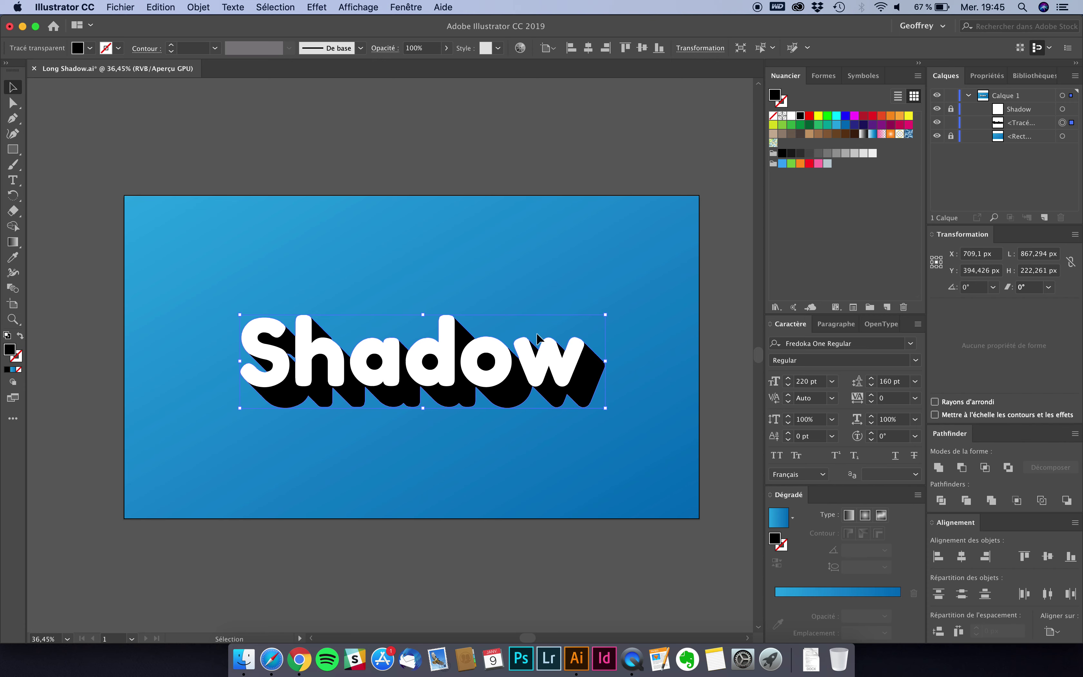
click(663, 399)
Step: Alt-drag three offset copies of the black shadow diagonally down-right, undoing one misplaced copy
scroll(613, 385, down, 2)
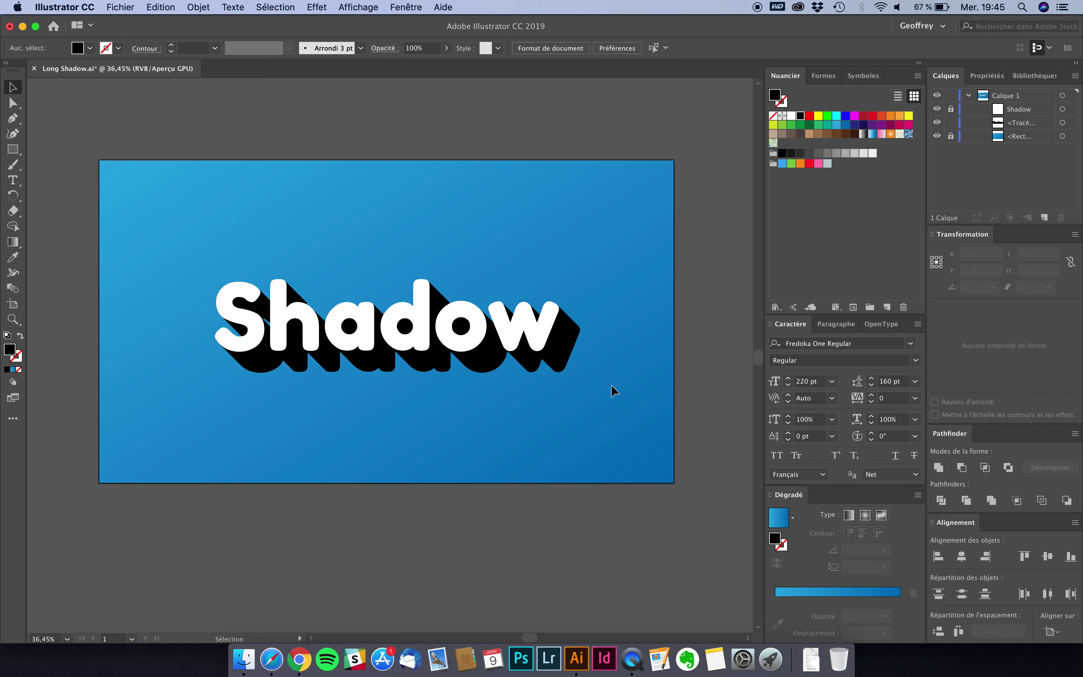
click(559, 344)
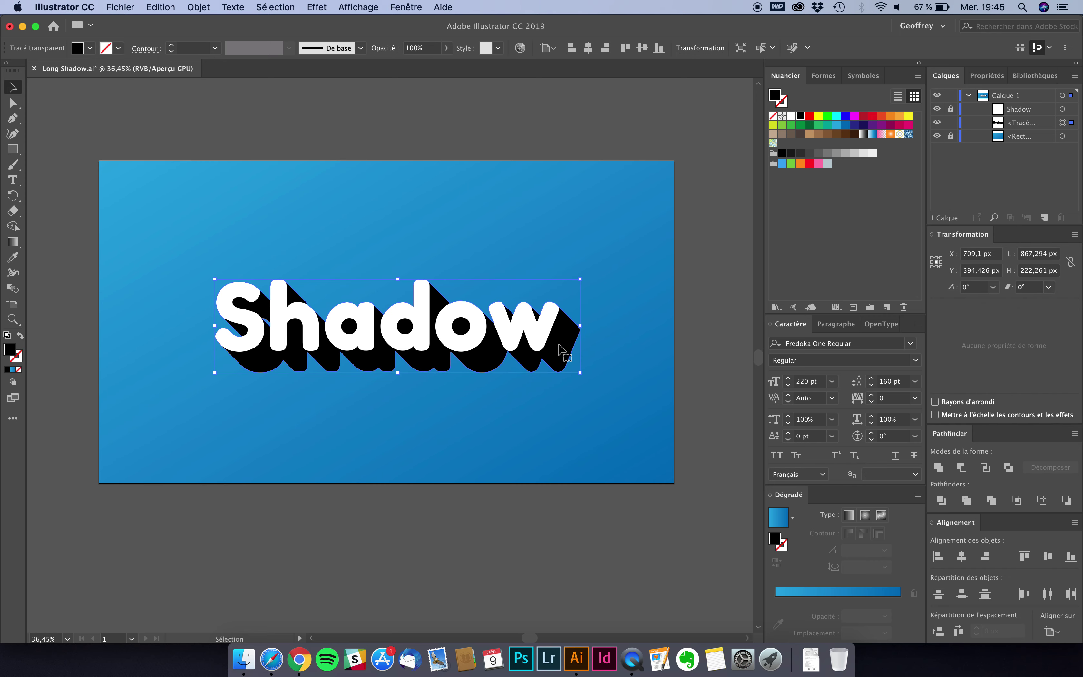
key(shift)
shift+click(559, 345)
shift+click(560, 346)
drag(558, 342, 632, 412)
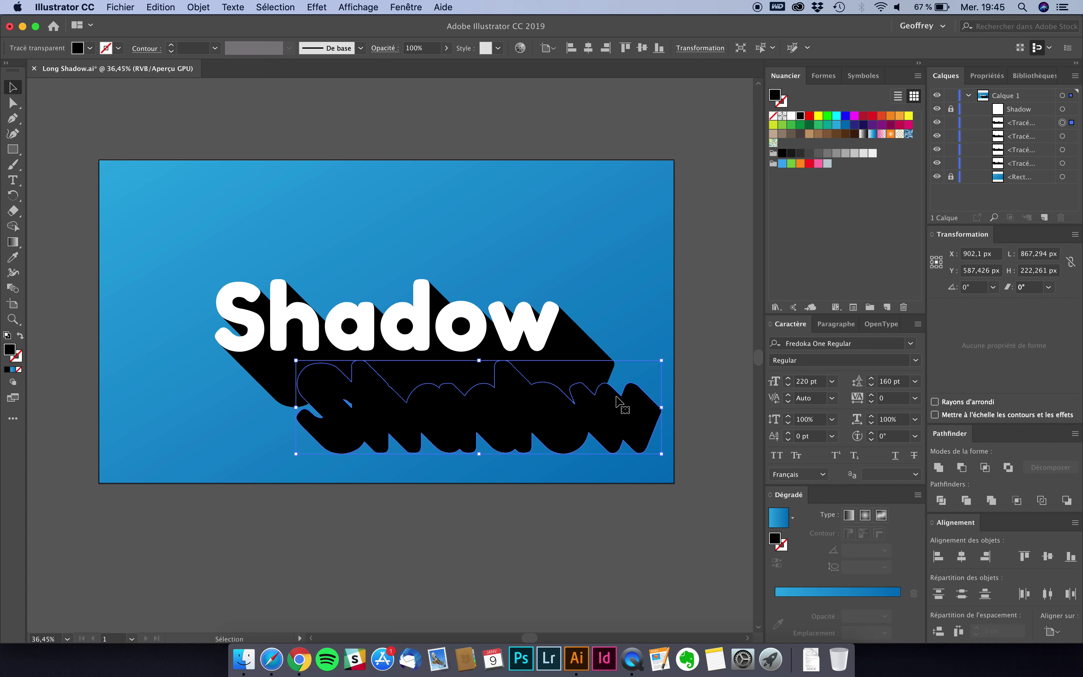
key(cmd+z)
drag(604, 384, 656, 436)
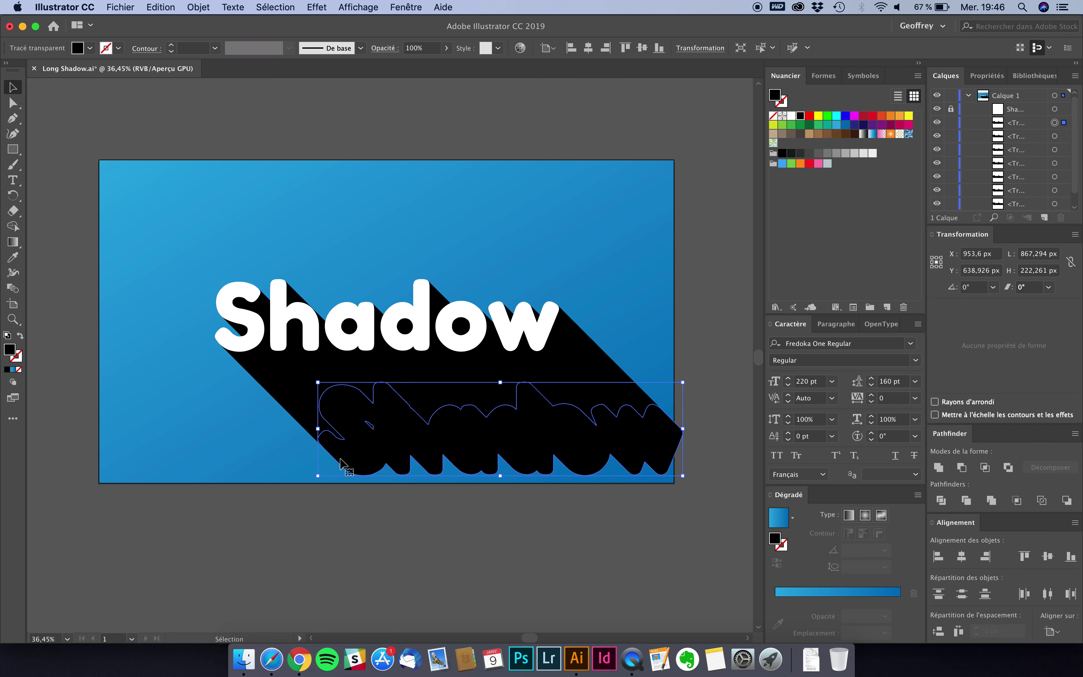
mouse_move(662, 440)
mouse_down()
mouse_move(674, 453)
mouse_move(624, 476)
mouse_up()
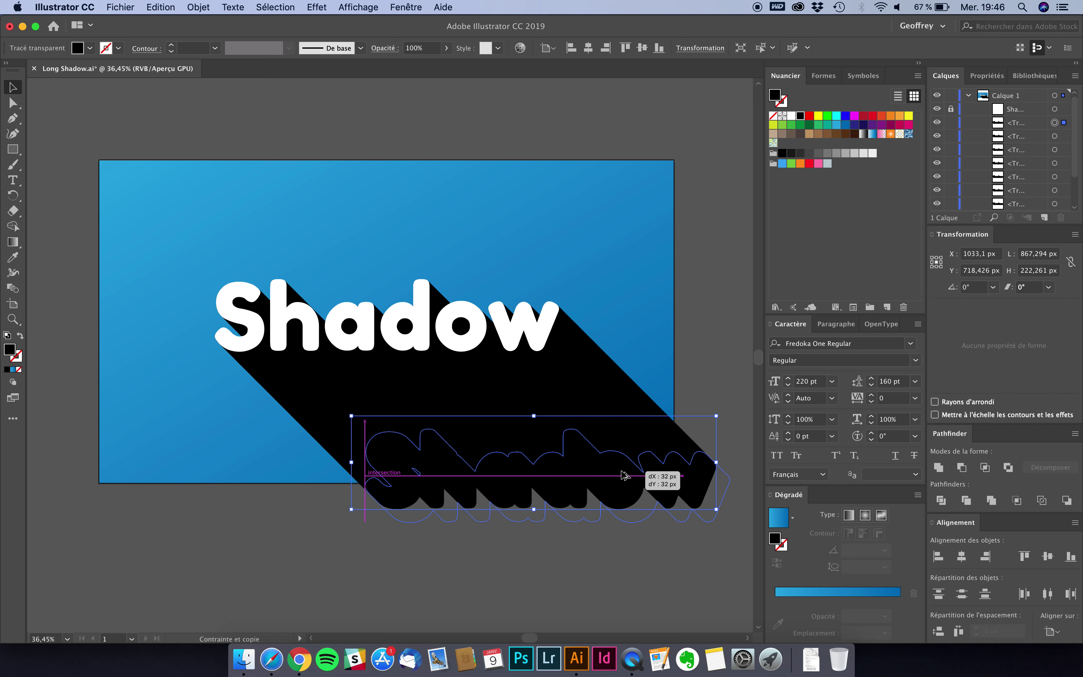
mouse_move(621, 471)
mouse_down()
mouse_move(441, 322)
mouse_move(422, 324)
mouse_move(353, 211)
mouse_move(458, 424)
mouse_move(515, 452)
mouse_move(566, 506)
mouse_move(634, 513)
mouse_move(667, 501)
mouse_move(648, 491)
mouse_move(659, 502)
mouse_up()
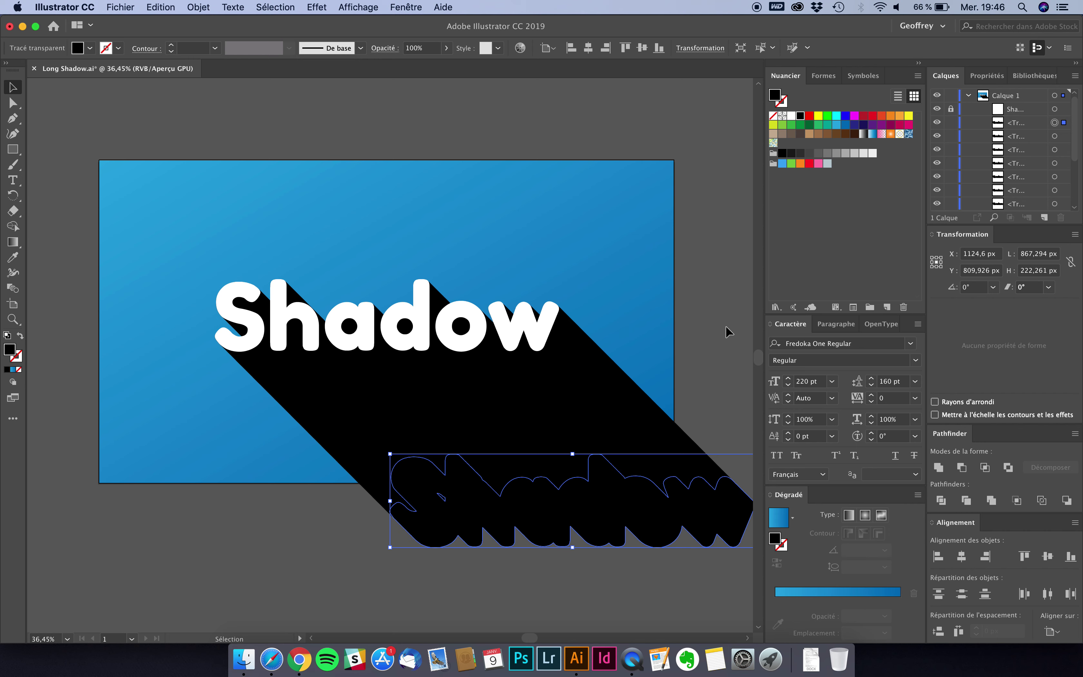
scroll(726, 330, down, 1)
scroll(733, 322, right, 2)
Step: Unite all the marquee-selected shadow copies into one black path and reselect it
mouse_move(719, 258)
mouse_down()
mouse_move(251, 543)
mouse_move(226, 548)
mouse_up()
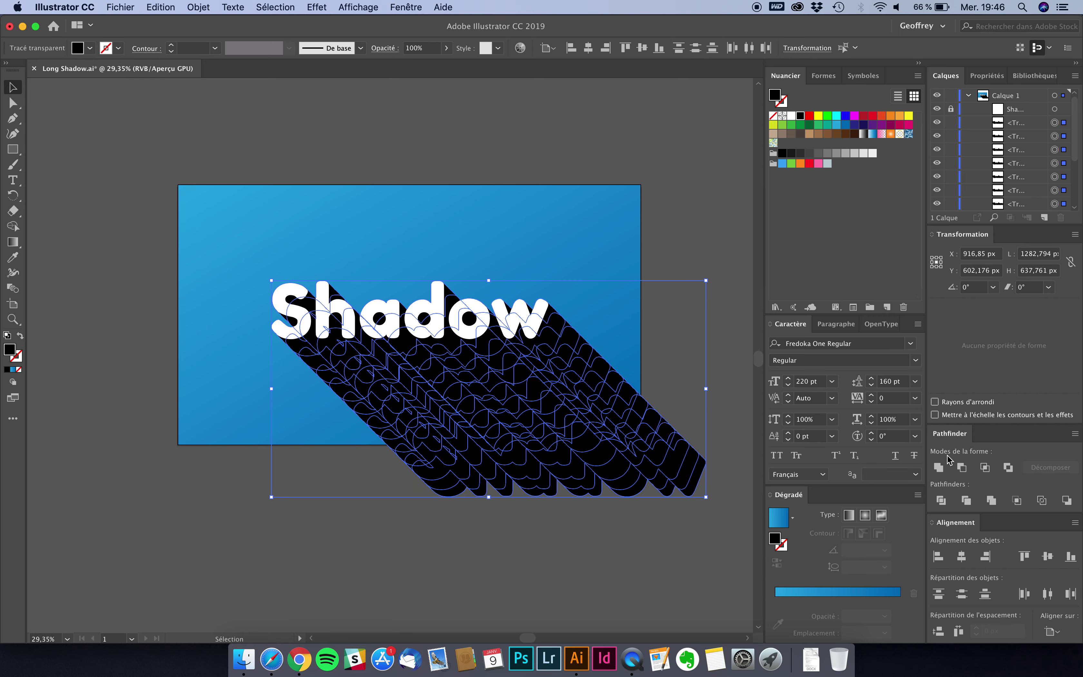
click(940, 468)
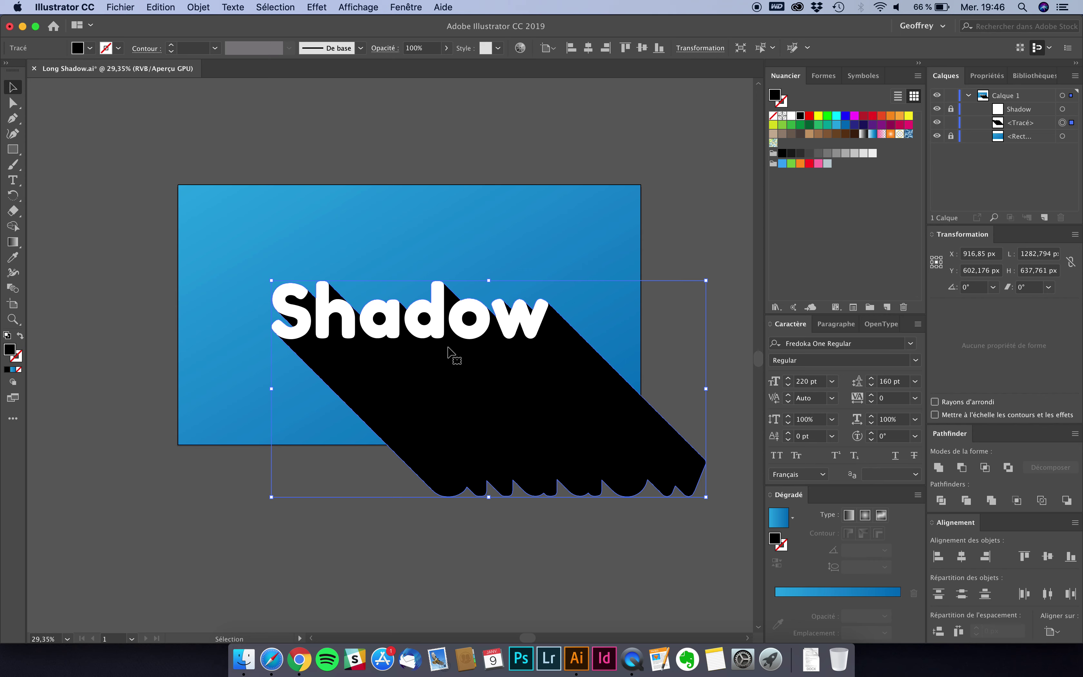
scroll(551, 423, right, 2)
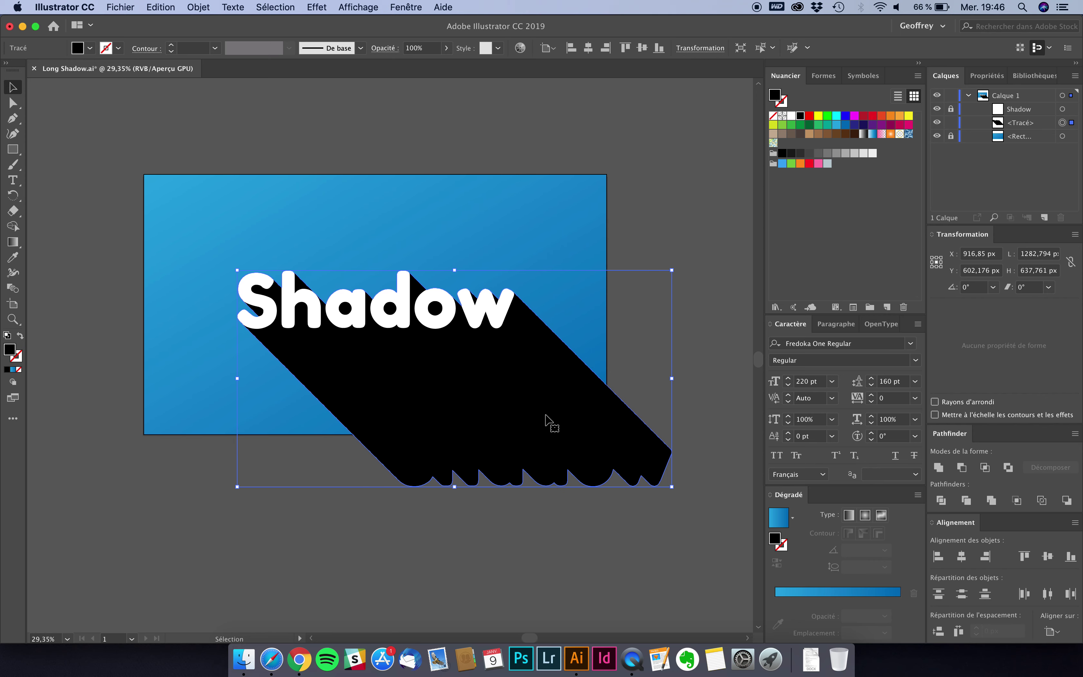
scroll(537, 399, up, 1)
scroll(537, 399, up, 2)
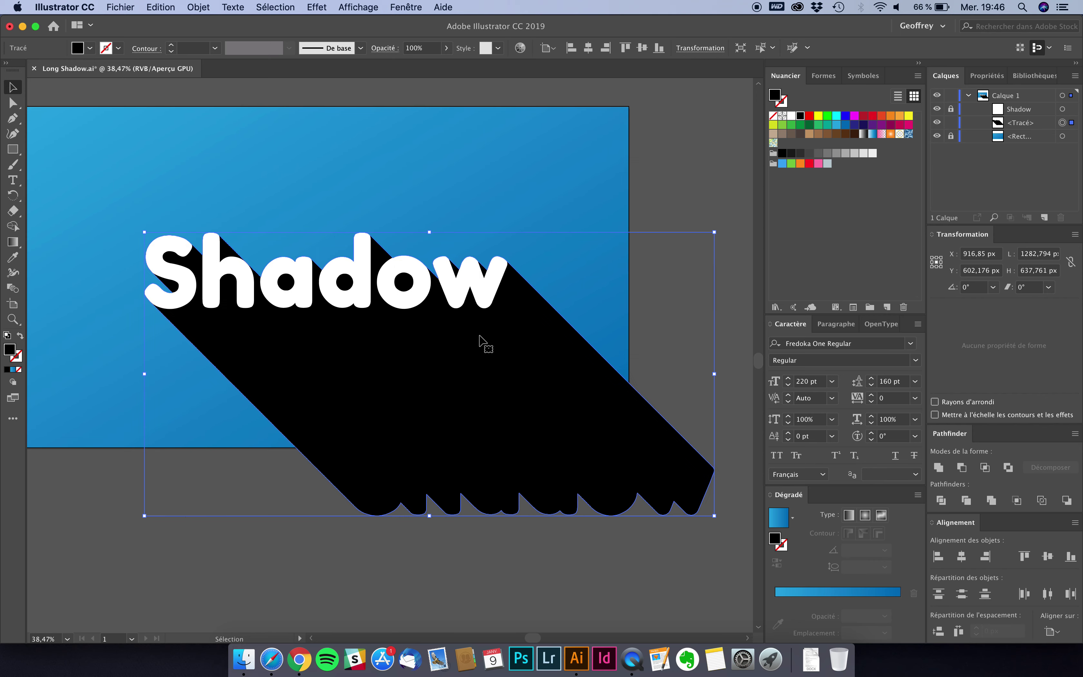
click(507, 550)
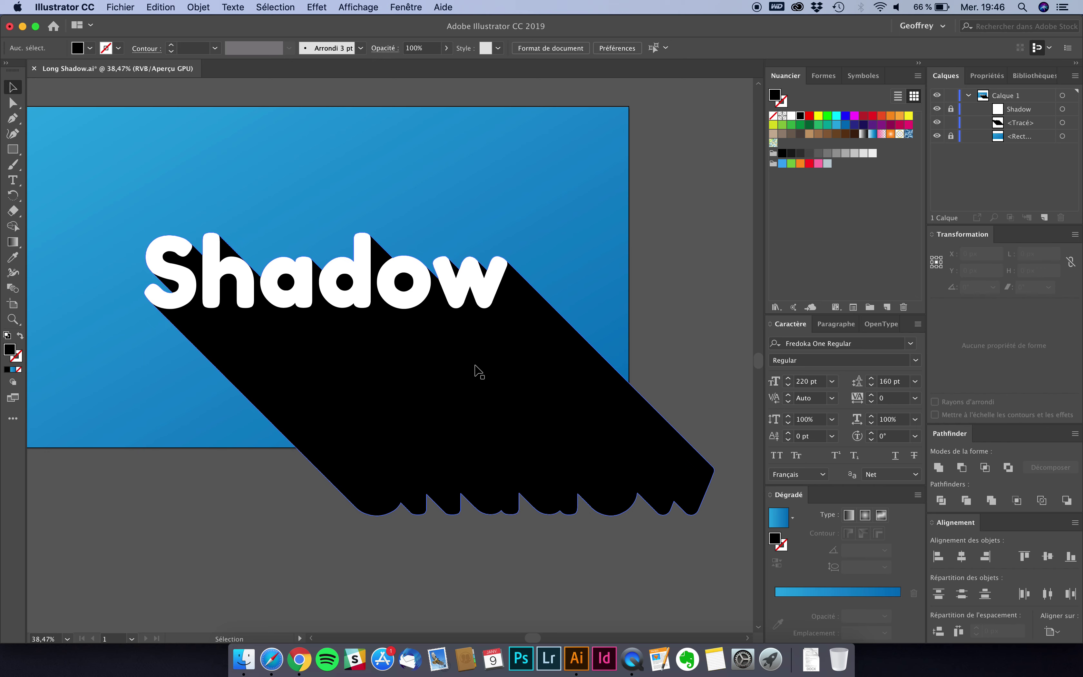
click(465, 368)
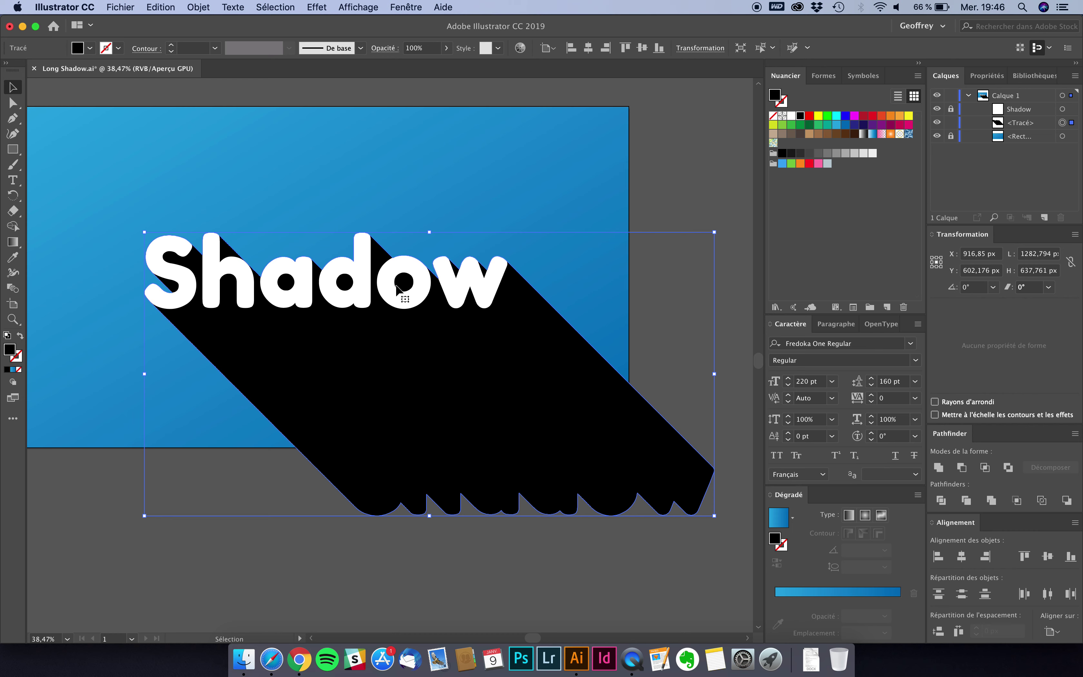
Step: Lower the shadow's opacity to 15%, after briefly trying 10%
click(430, 48)
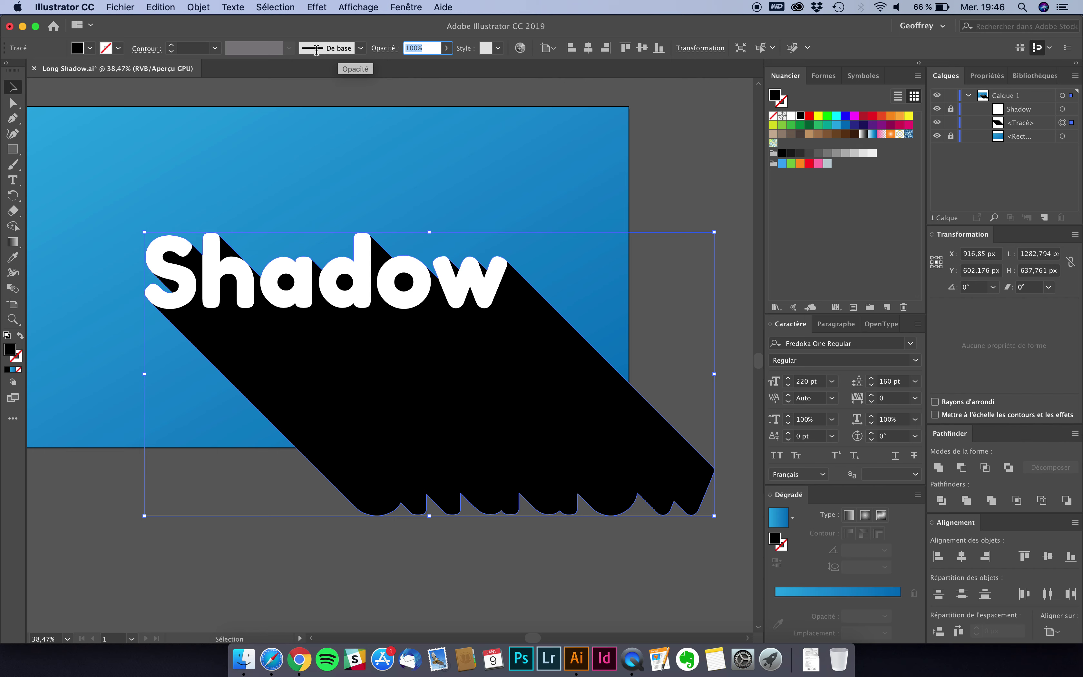
text(10)
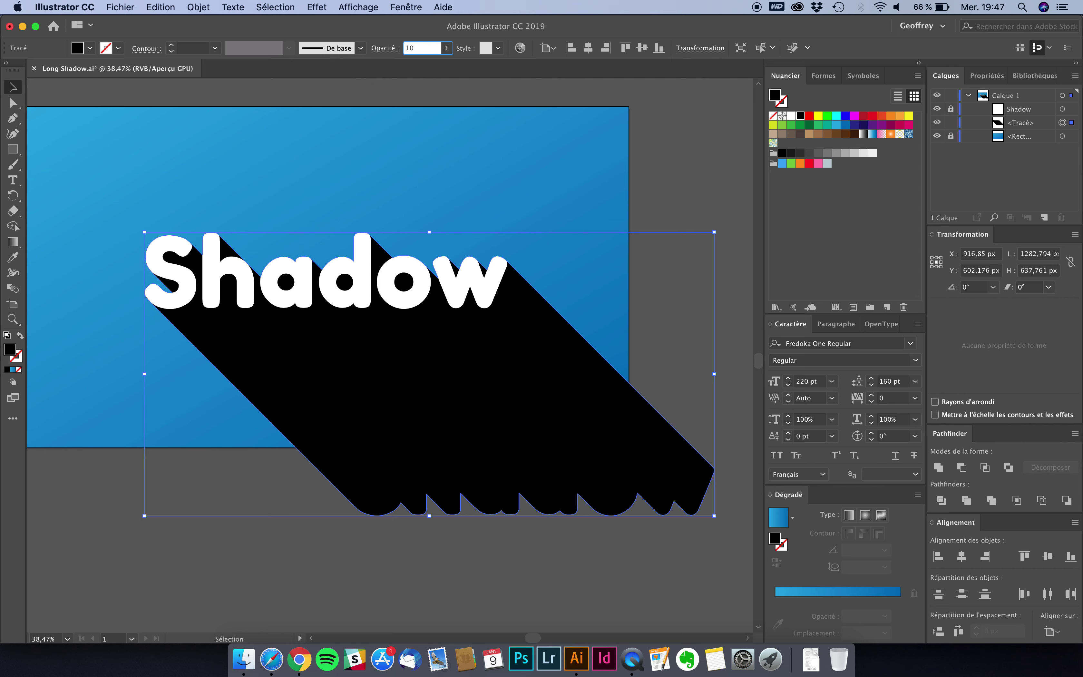
key(Return)
text(15)
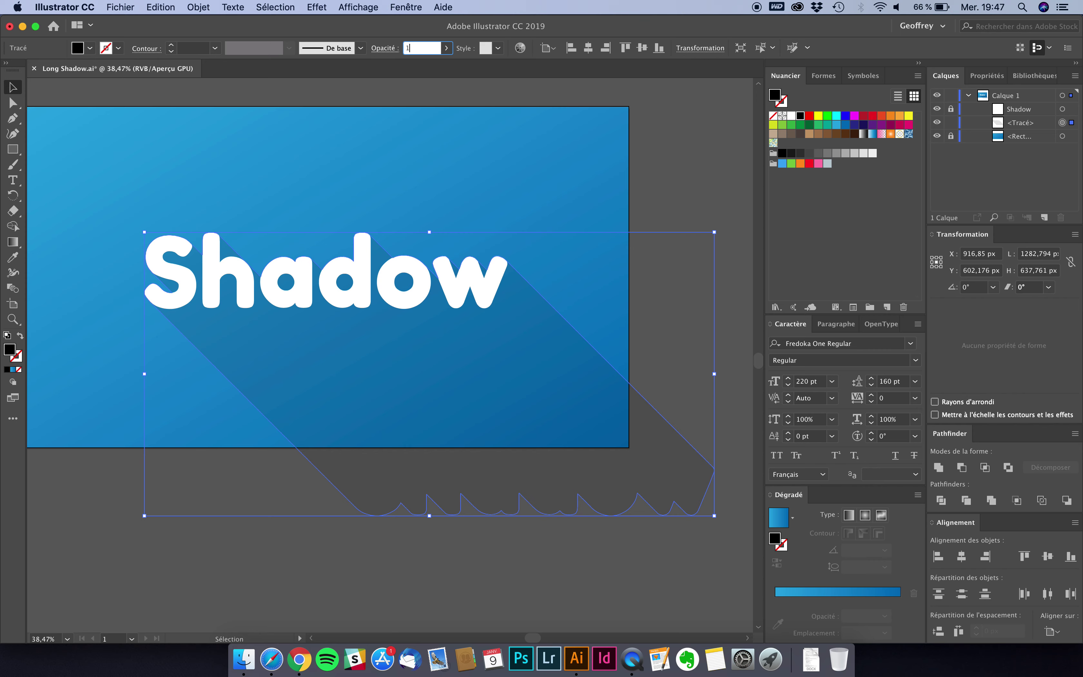
key(Return)
Step: Deselect to judge the translucent shadow, then reselect the long shadow shape
click(716, 176)
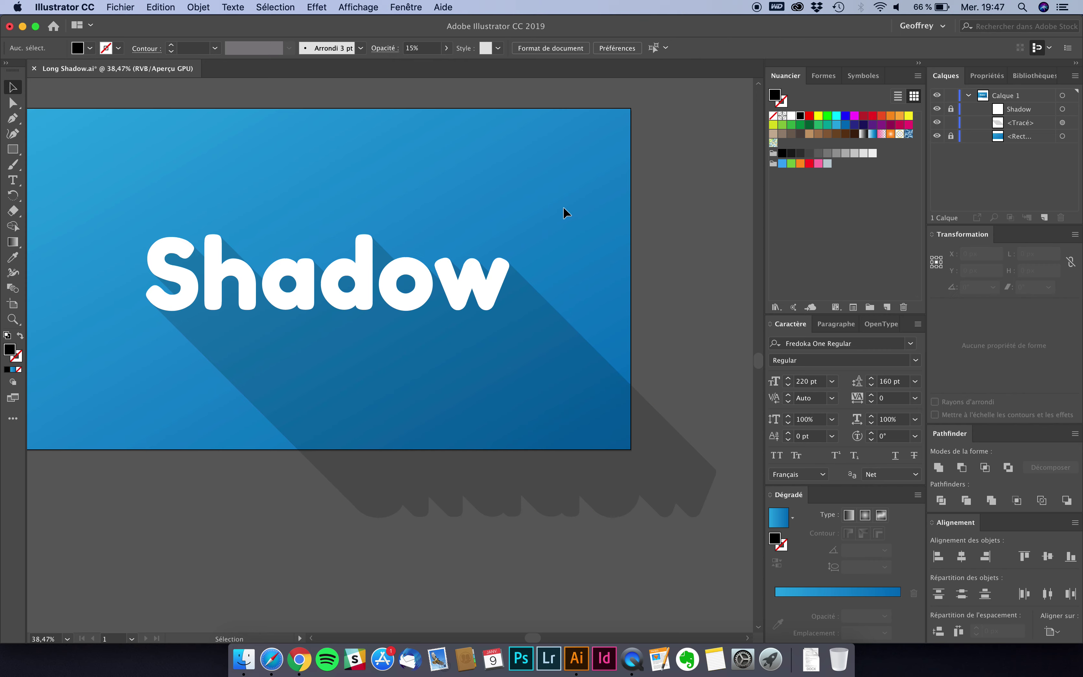
scroll(564, 213, left, 3)
scroll(563, 213, up, 1)
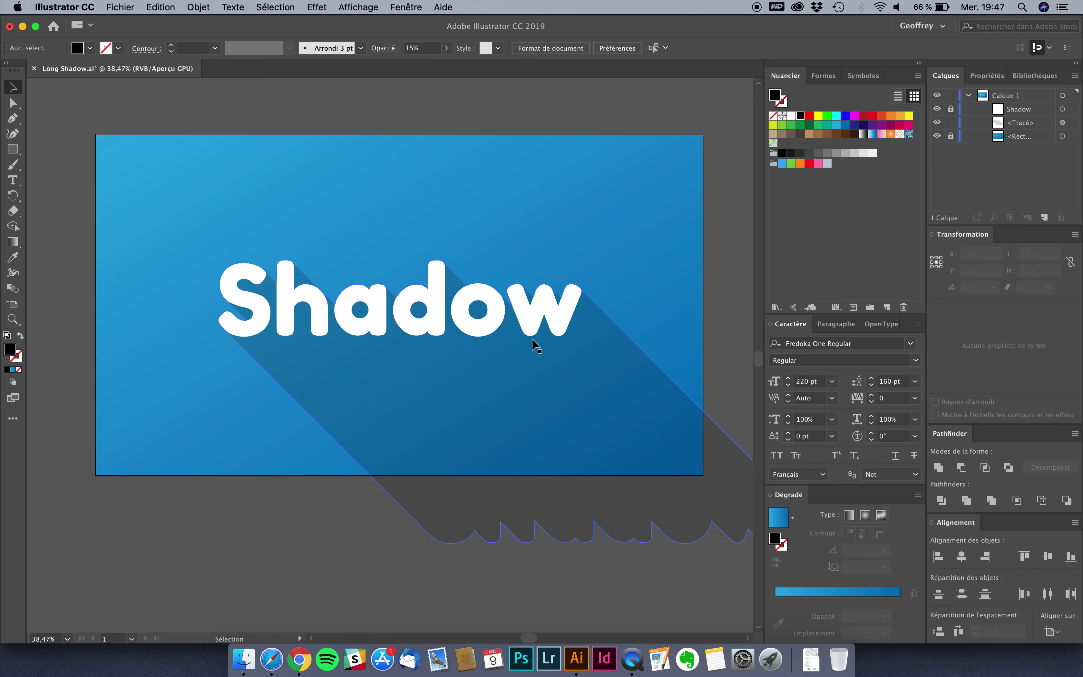
scroll(536, 345, up, 1)
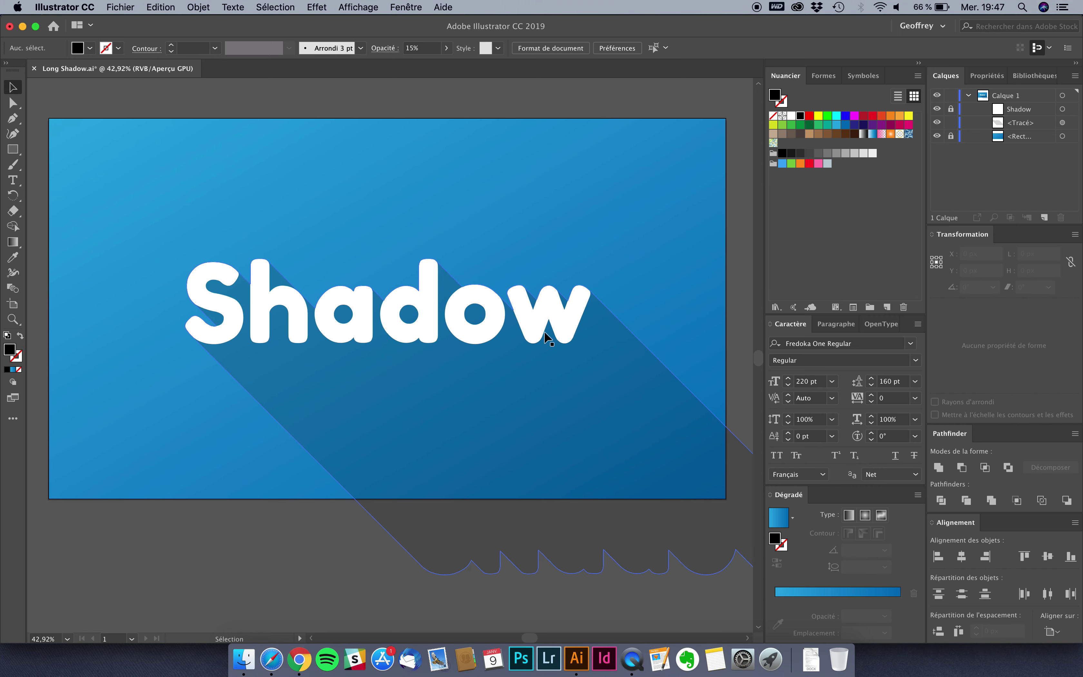
scroll(662, 454, right, 2)
scroll(662, 454, down, 1)
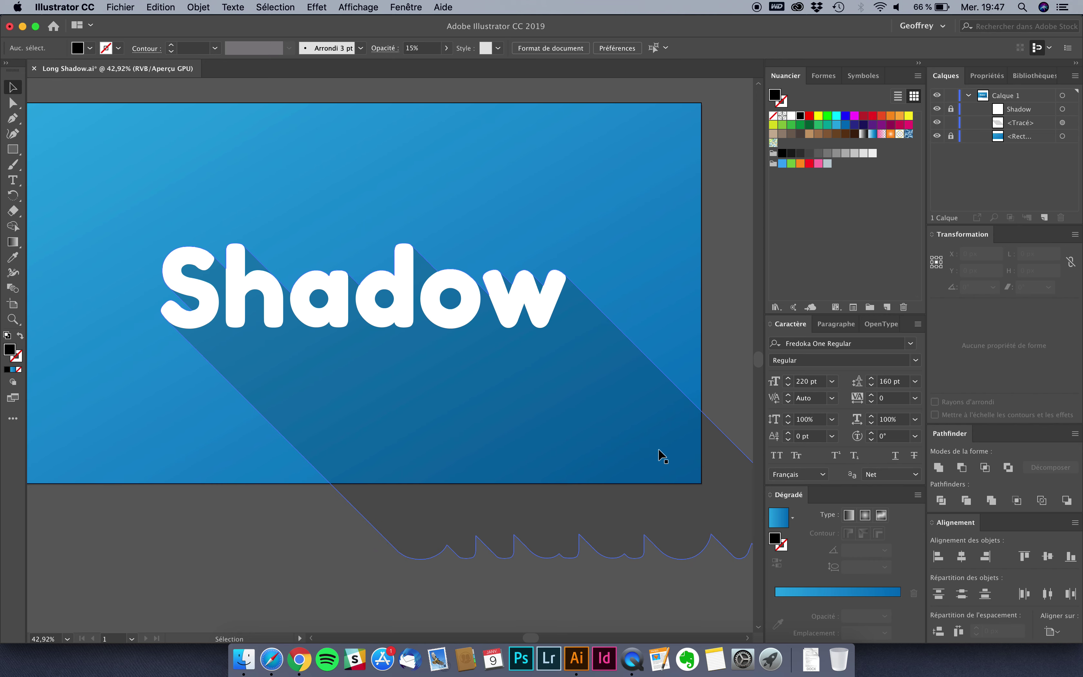
click(496, 450)
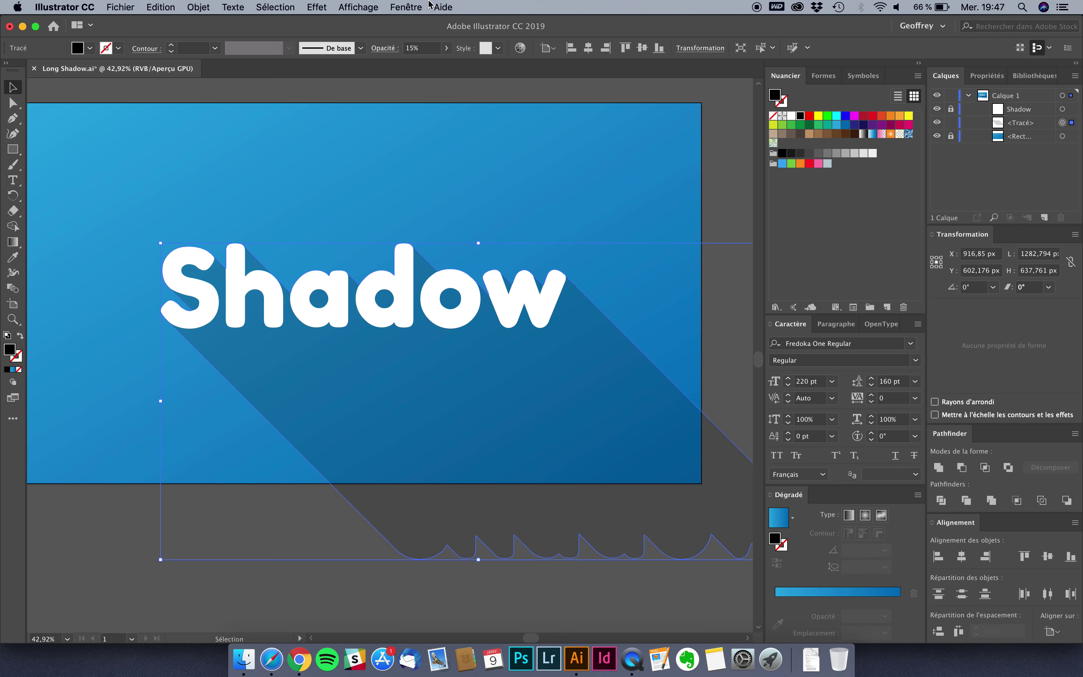
Step: Return the shadow to 100% opacity and fill it with the Blanc, Noir preset gradient
double_click(421, 48)
text(100)
key(Return)
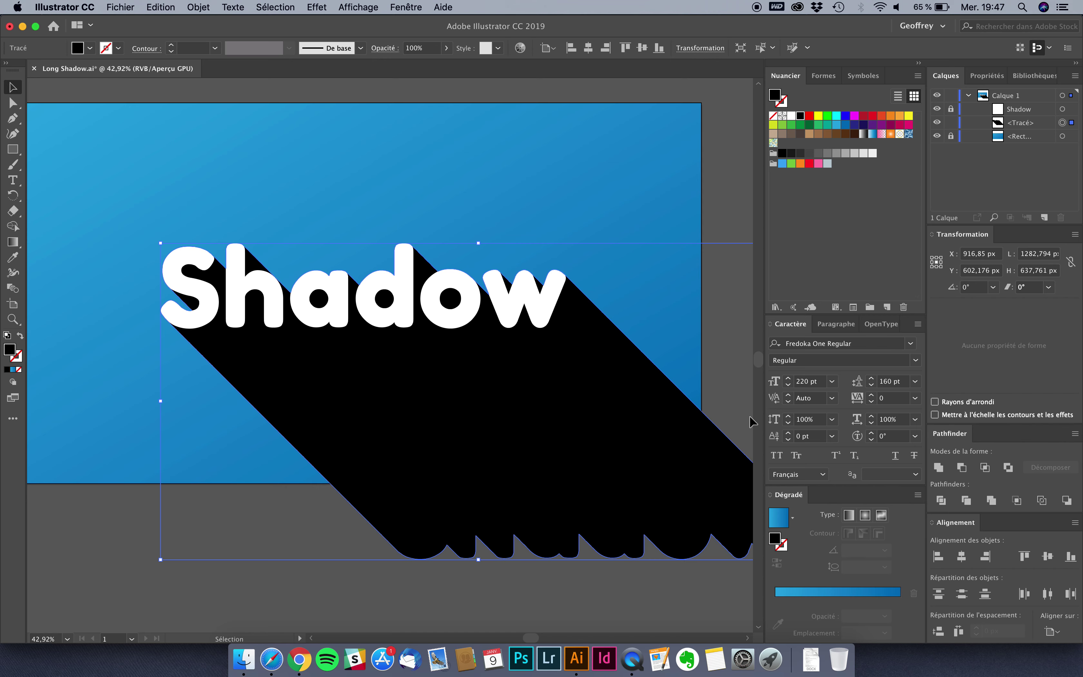
click(793, 518)
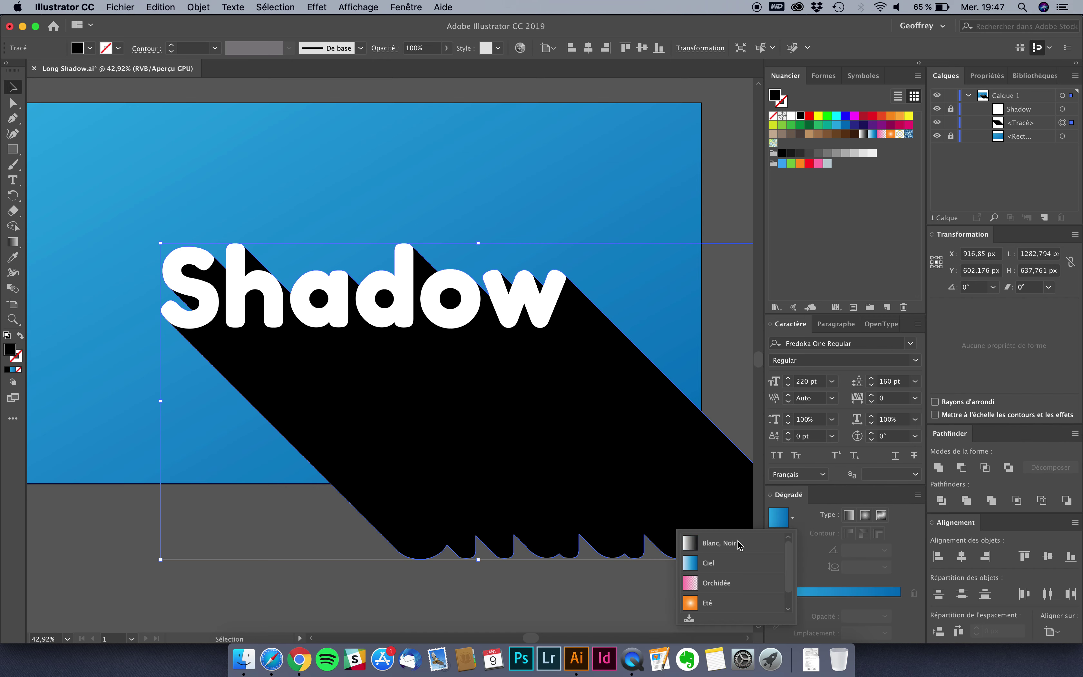
click(721, 544)
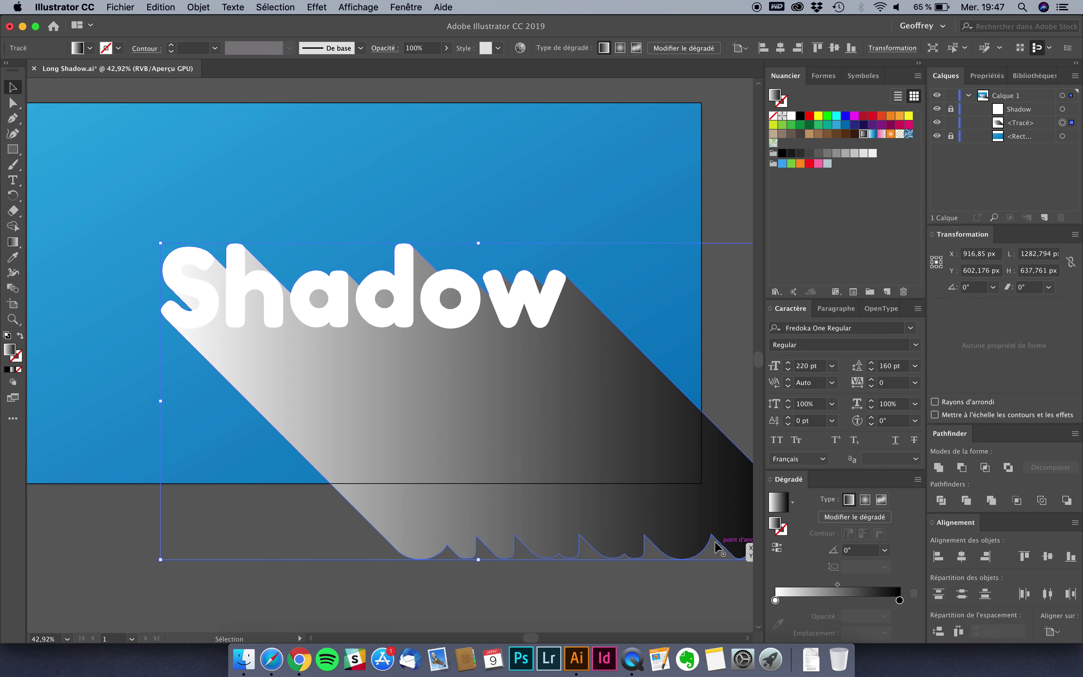
Step: Set the gradient angle to 90° and make the left stop black
click(886, 550)
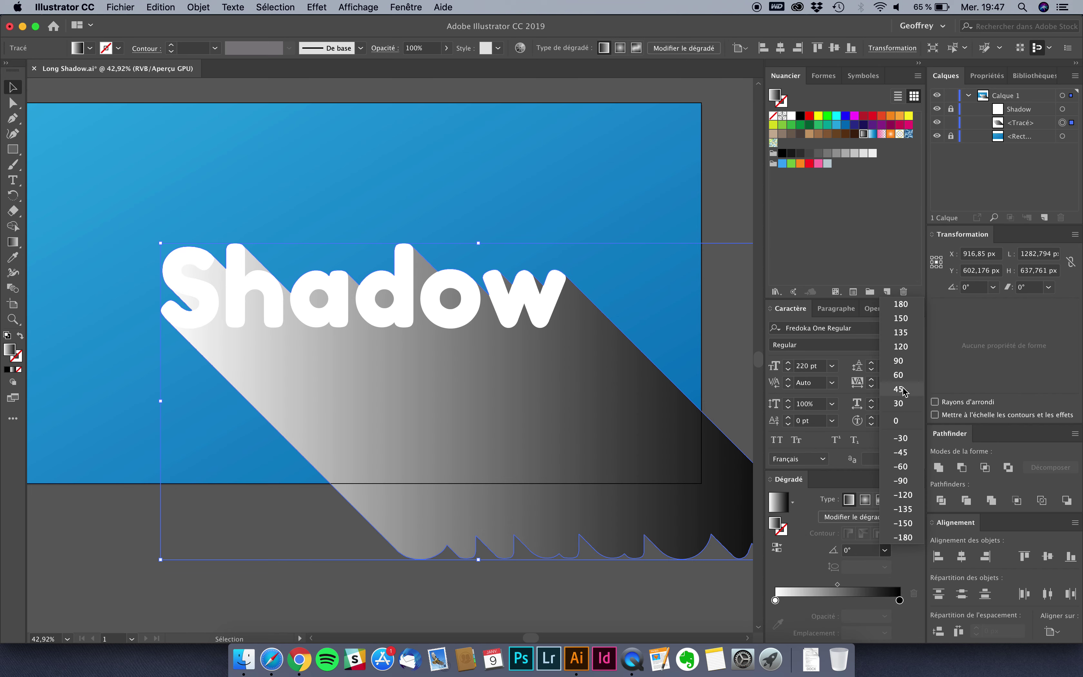
click(903, 361)
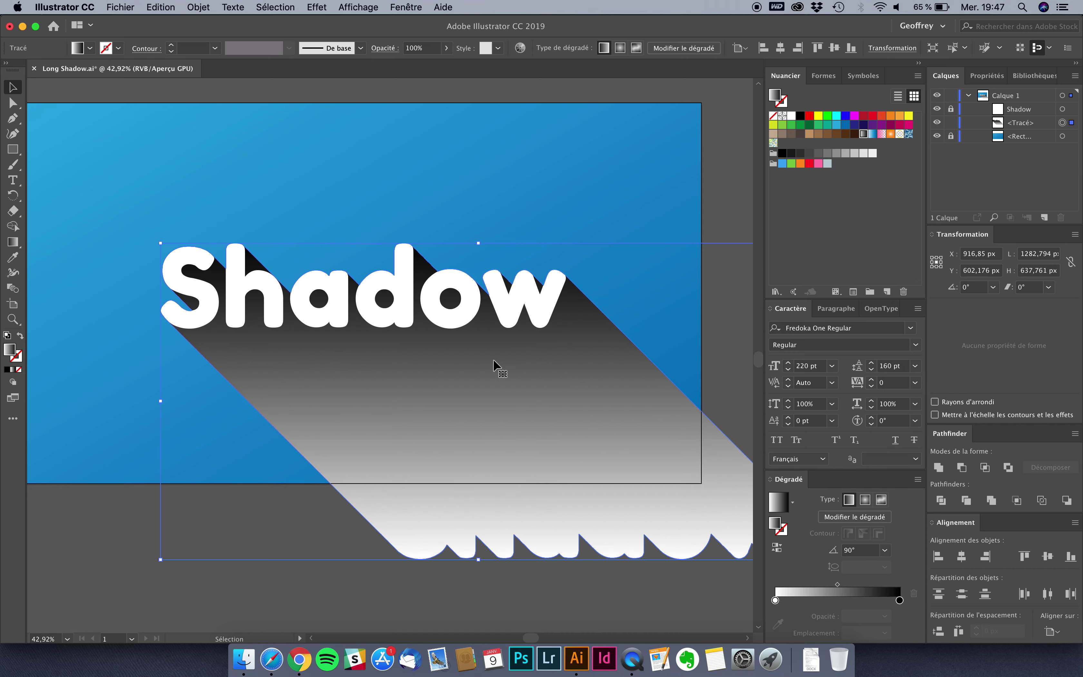
double_click(776, 600)
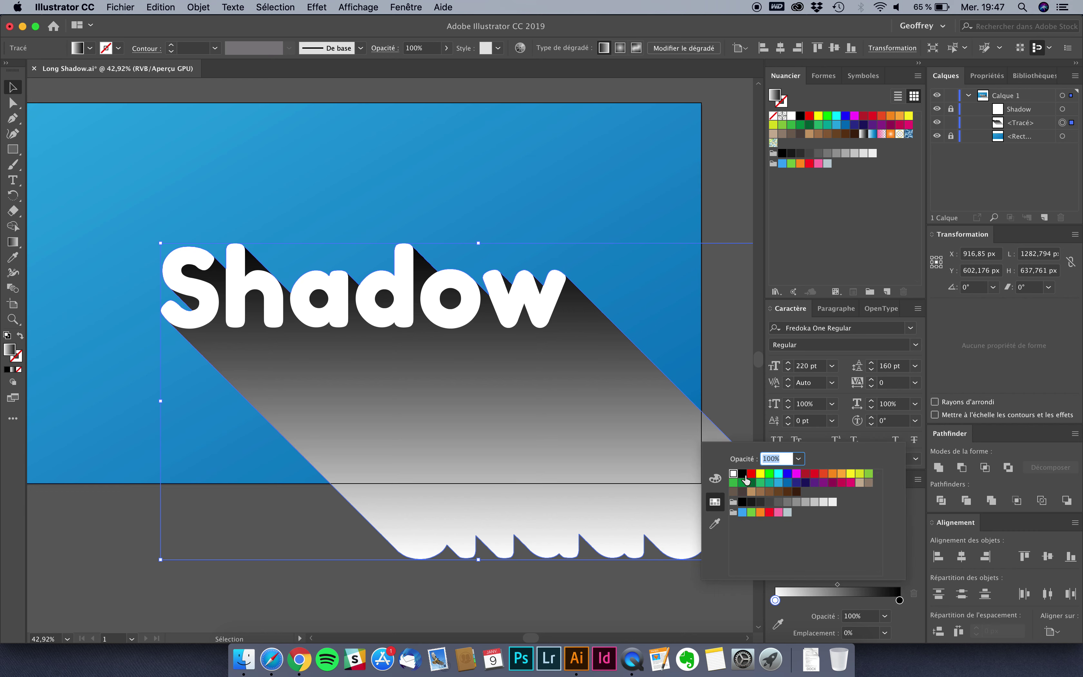
click(743, 474)
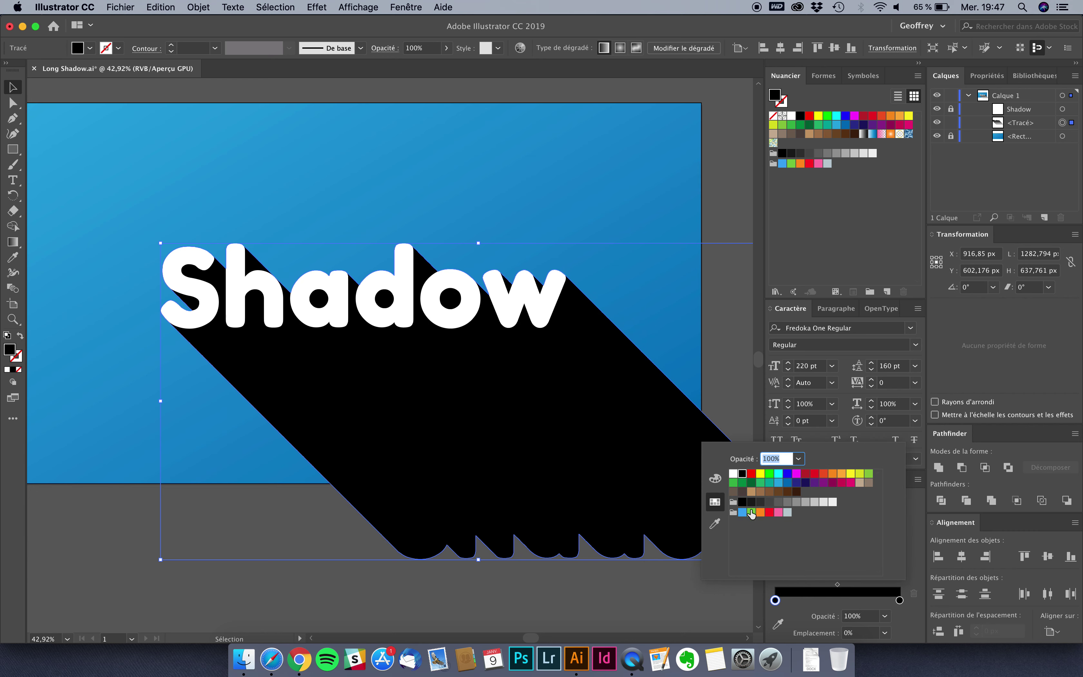
click(794, 609)
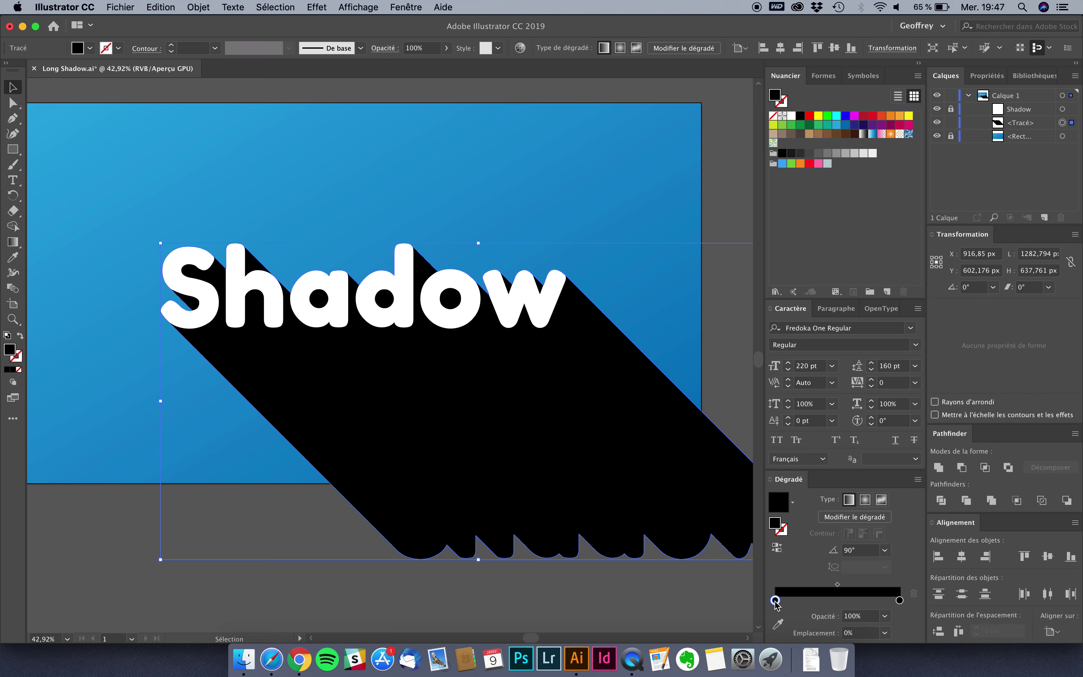
click(865, 621)
Step: Give the left gradient stop 0% opacity and the right stop 30% opacity
text(0)
key(Return)
click(900, 600)
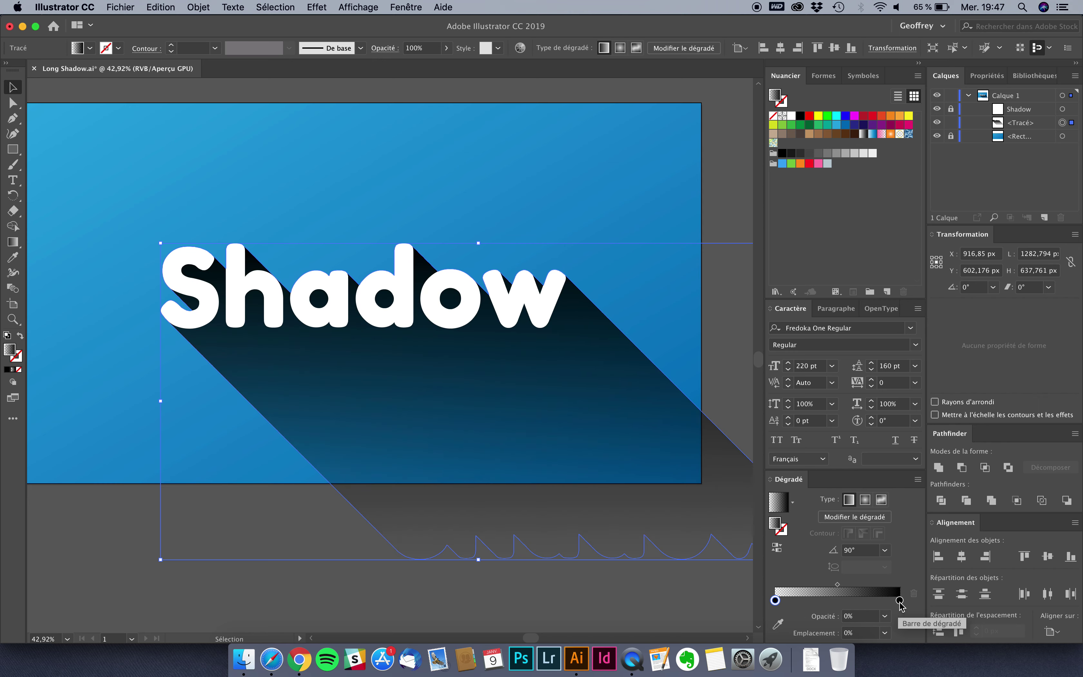
click(869, 616)
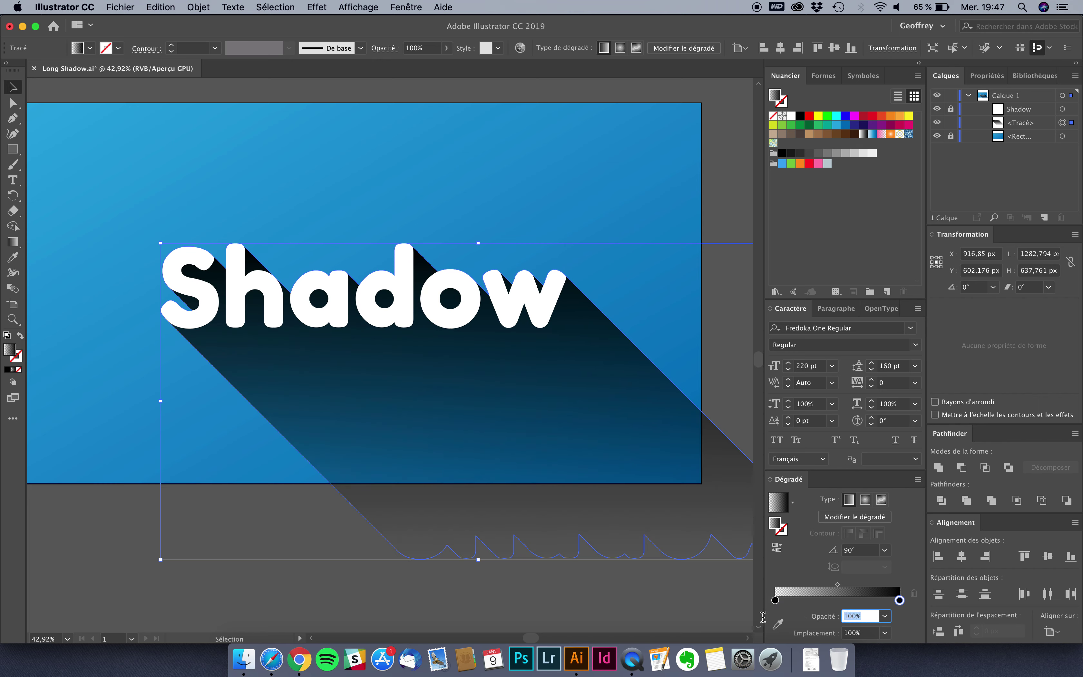
text(30)
key(Return)
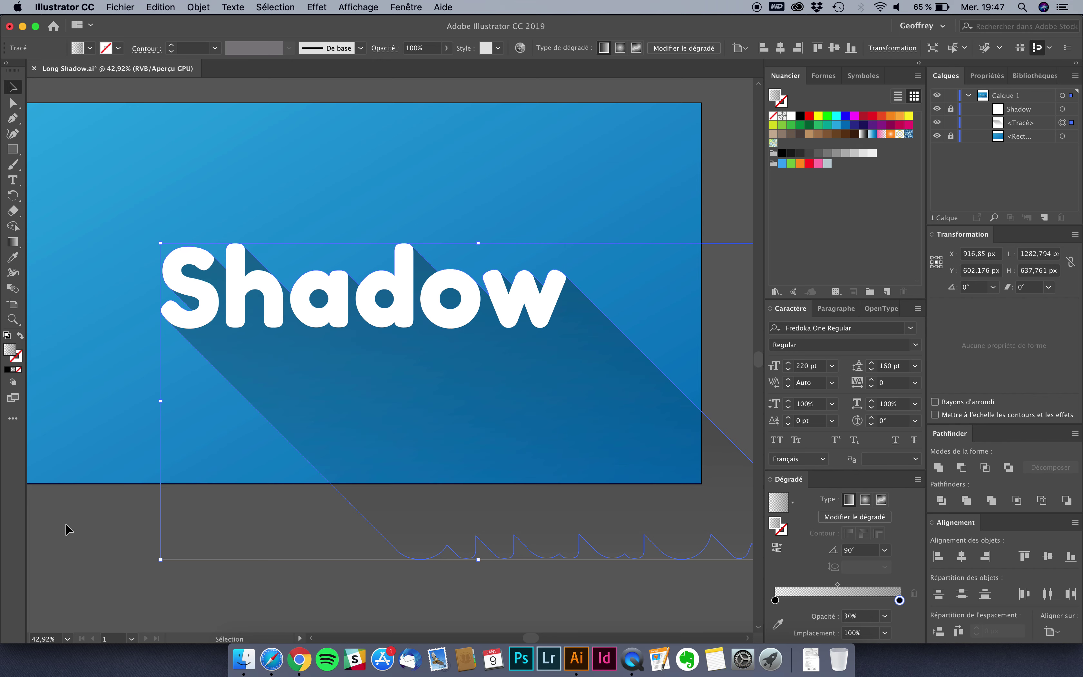
click(76, 524)
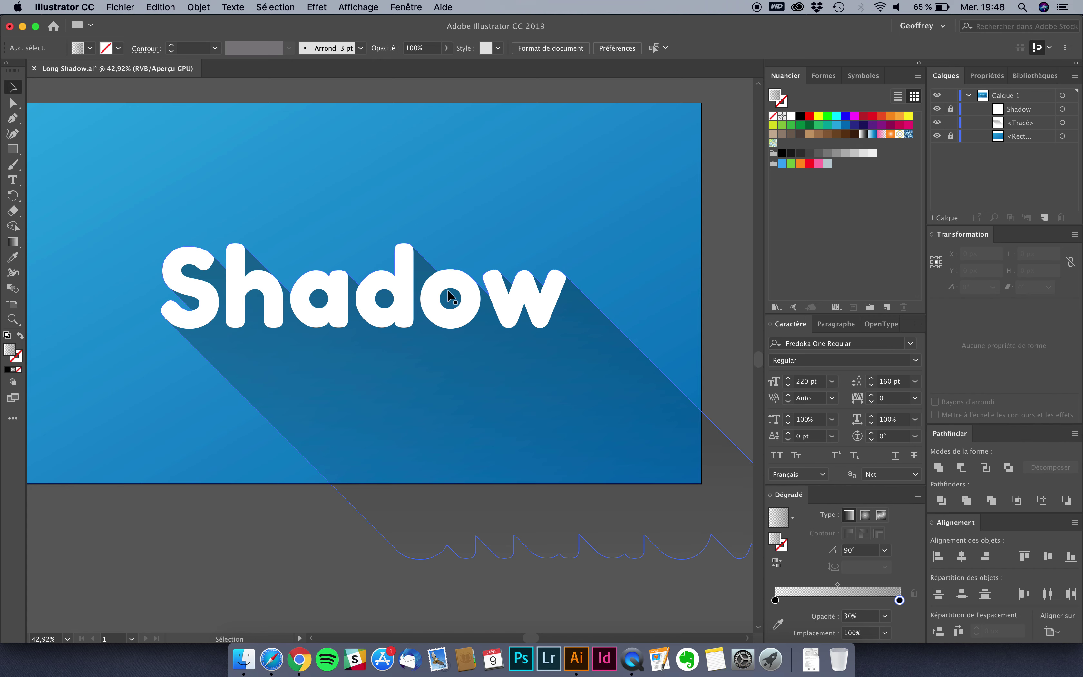
Step: Move the gradient midpoint to about 80% toward the 30% stop and preview the fade
click(596, 470)
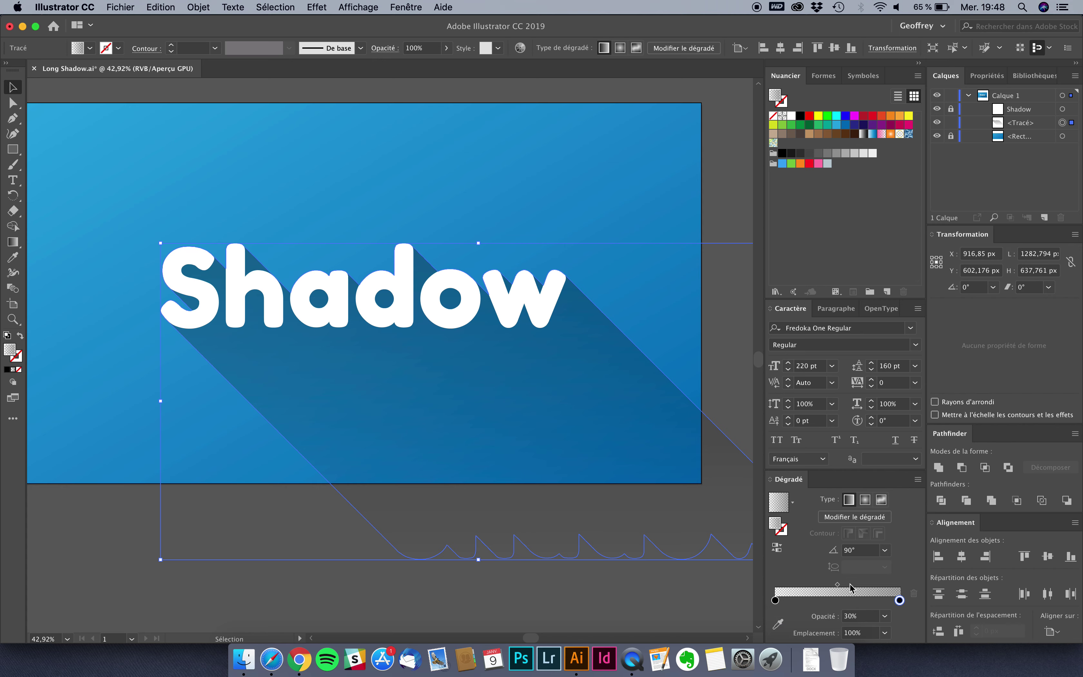
drag(839, 591, 874, 590)
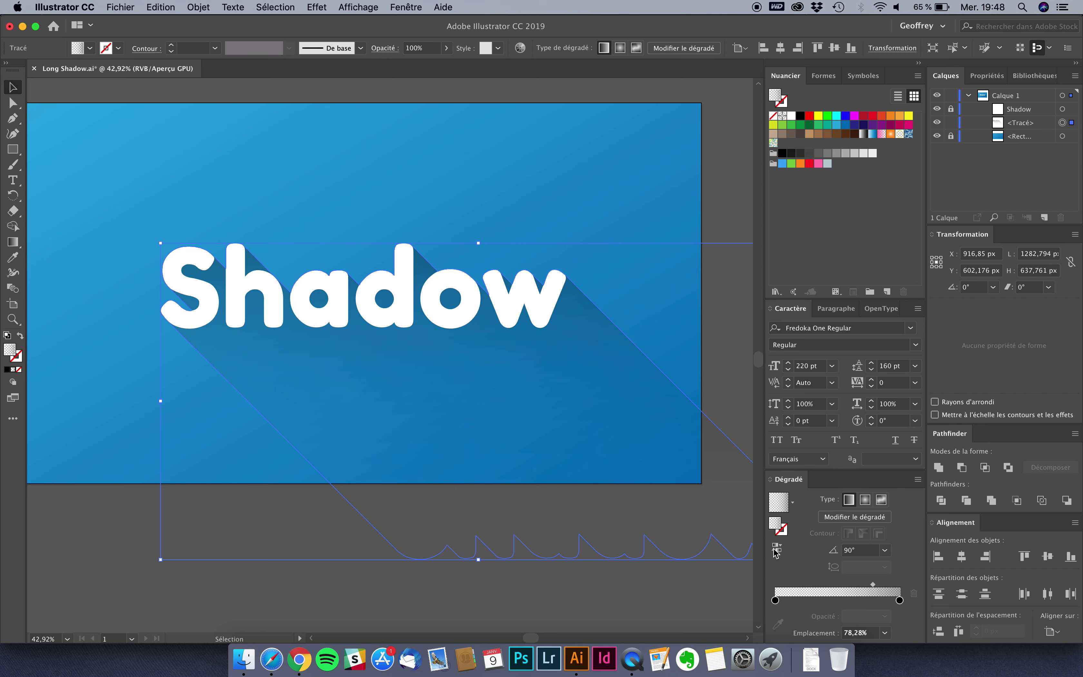
click(550, 584)
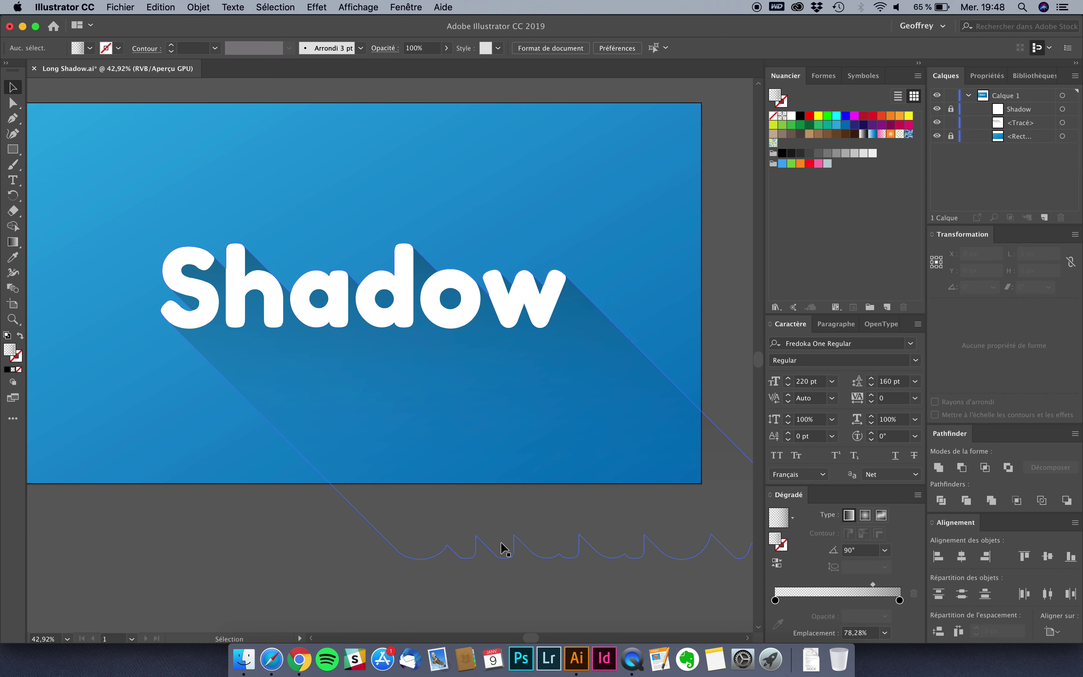
click(440, 454)
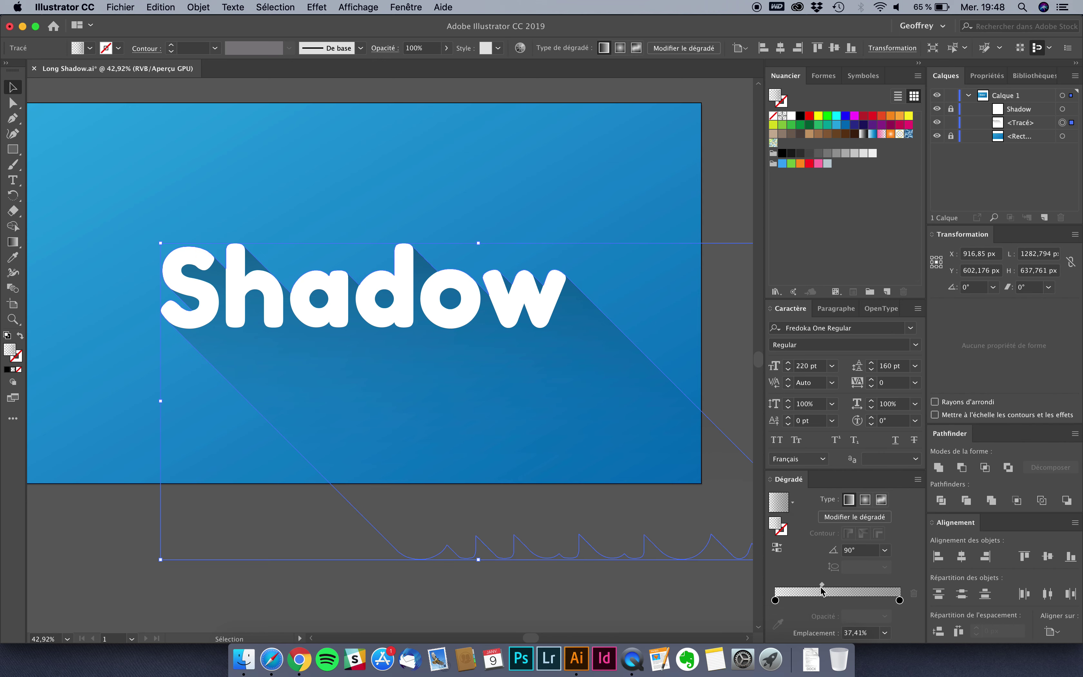
drag(873, 585, 809, 585)
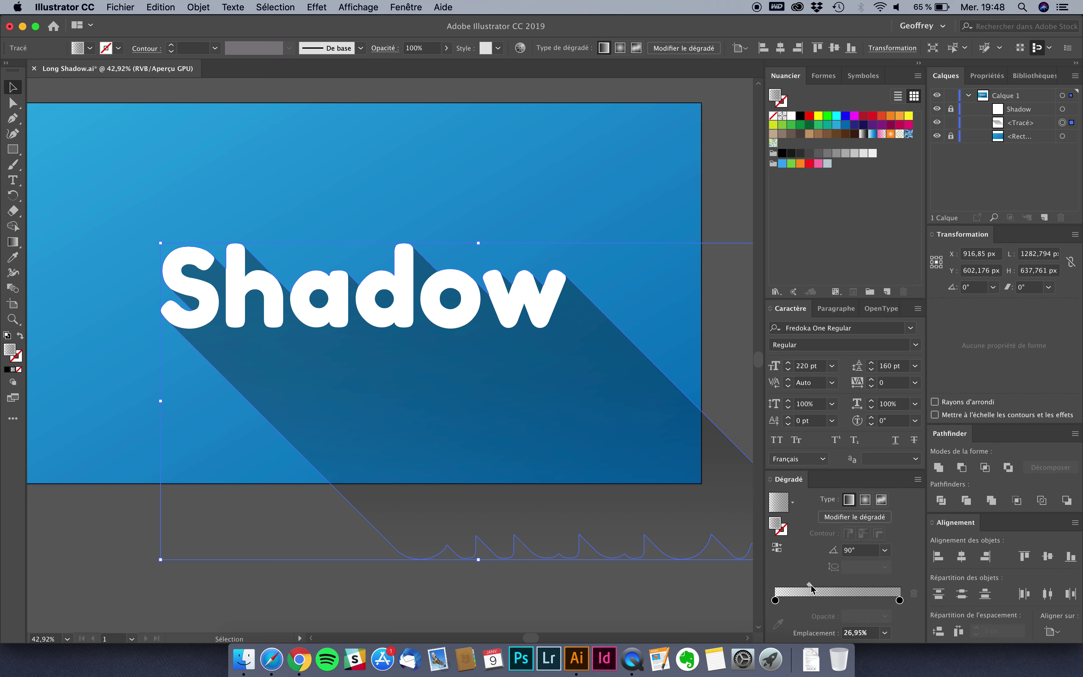
drag(810, 584, 880, 592)
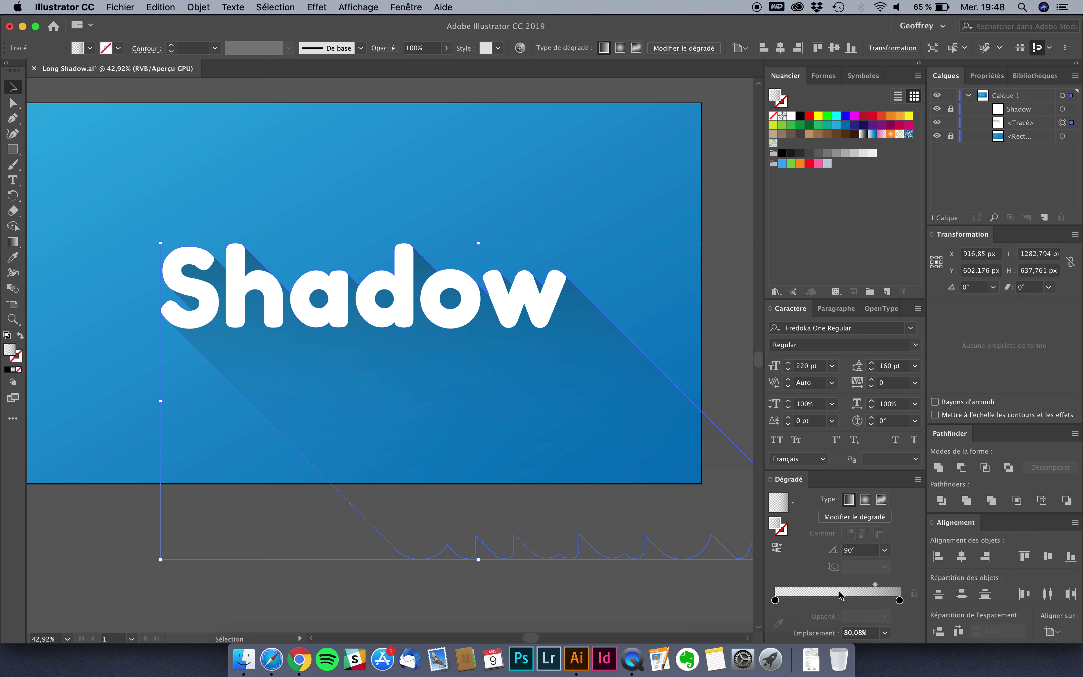
click(901, 603)
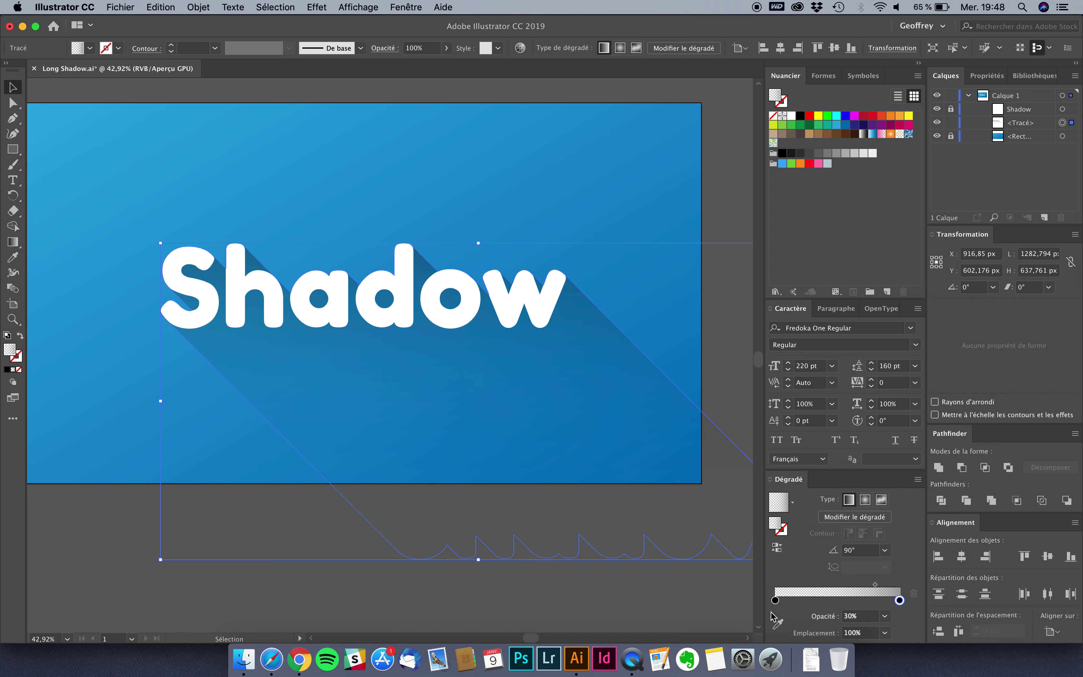
click(130, 521)
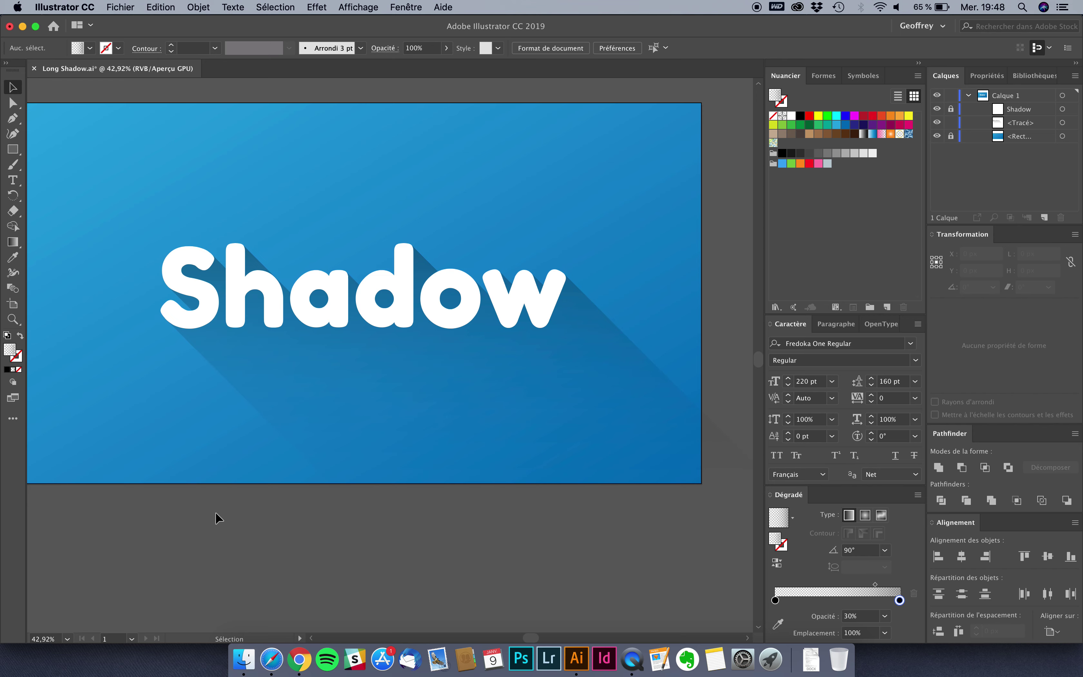
scroll(215, 513, down, 3)
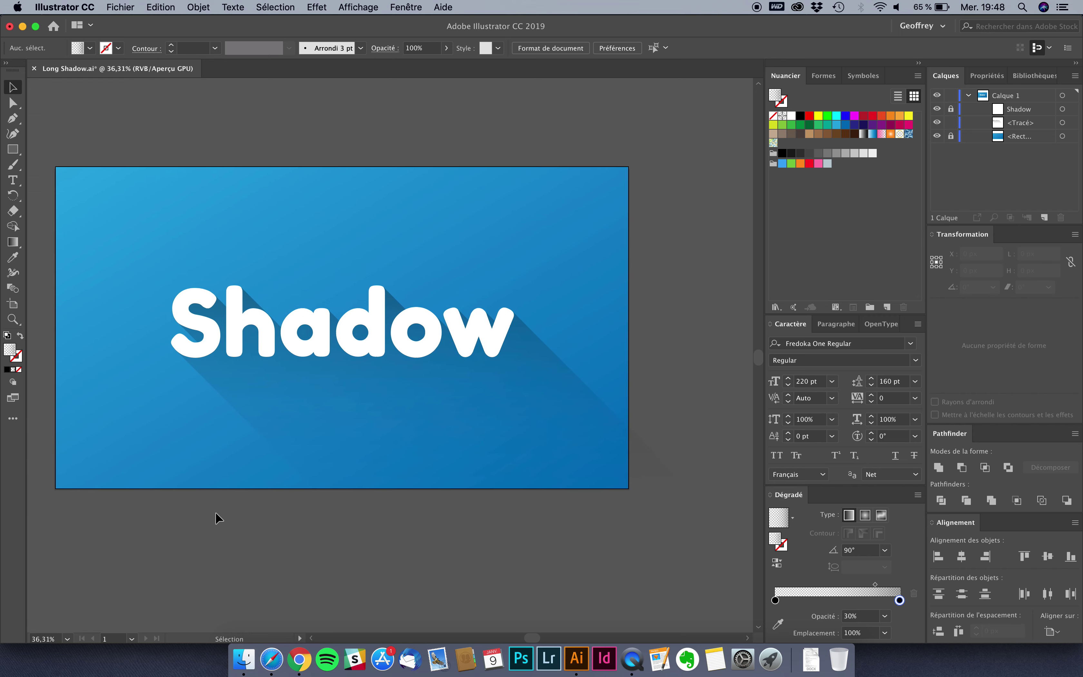